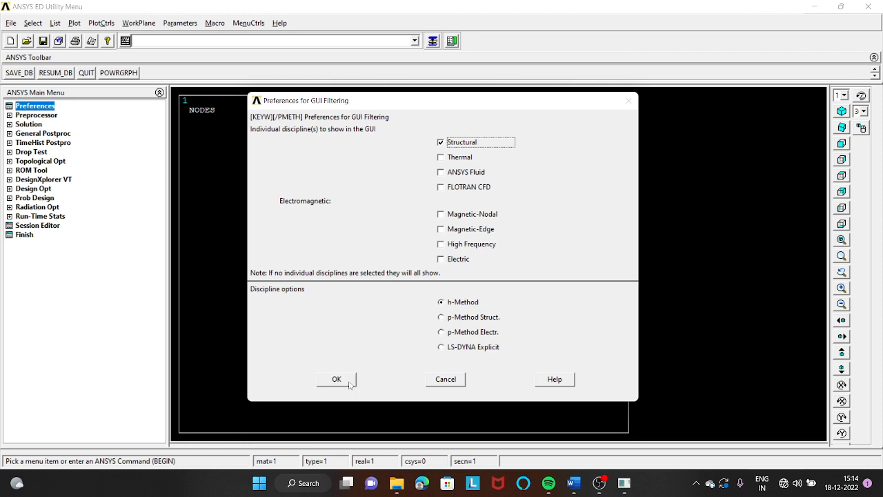
- Confirm the Structural discipline filter and add the Link 3D finit stn 180 element type with reference number 1
click(347, 378)
click(34, 114)
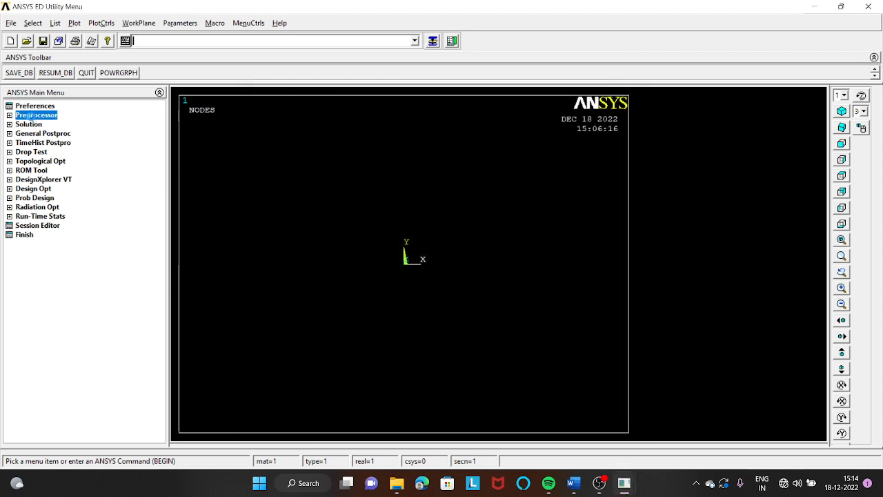
click(44, 124)
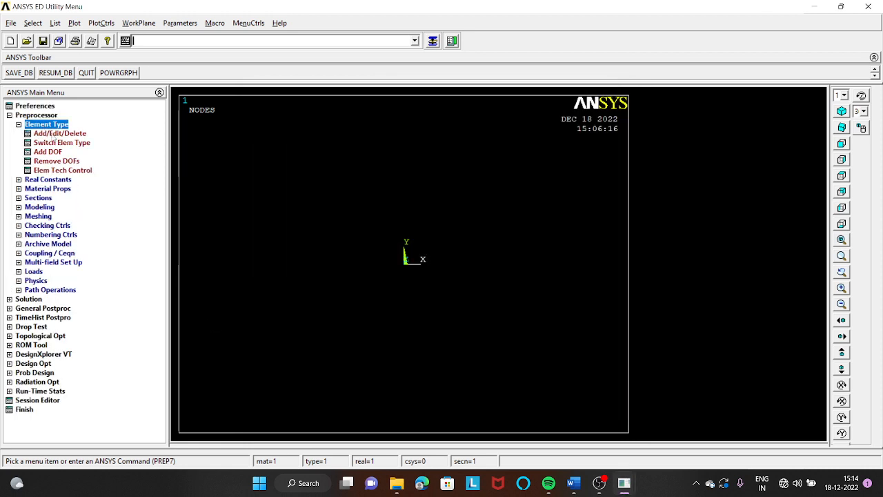
click(55, 134)
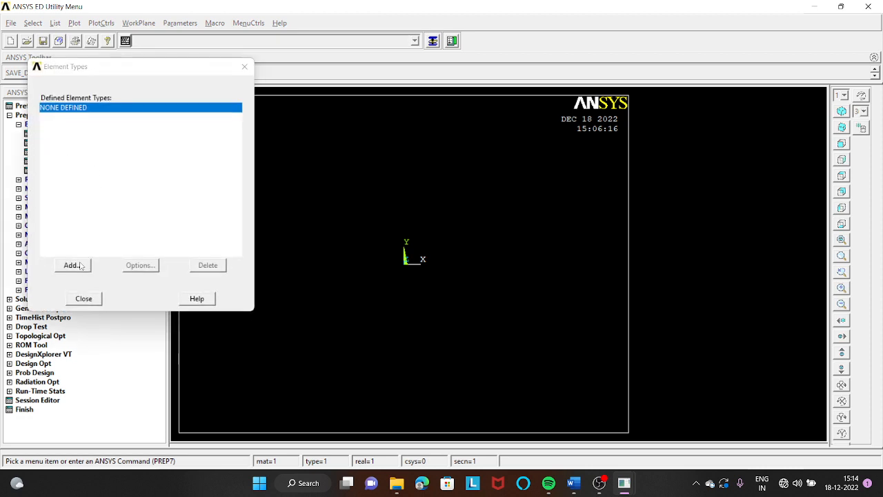
click(74, 266)
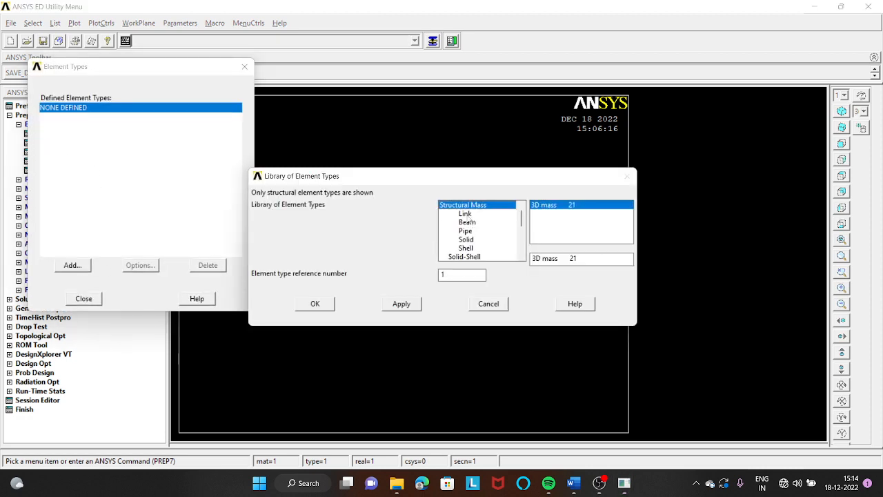
click(470, 214)
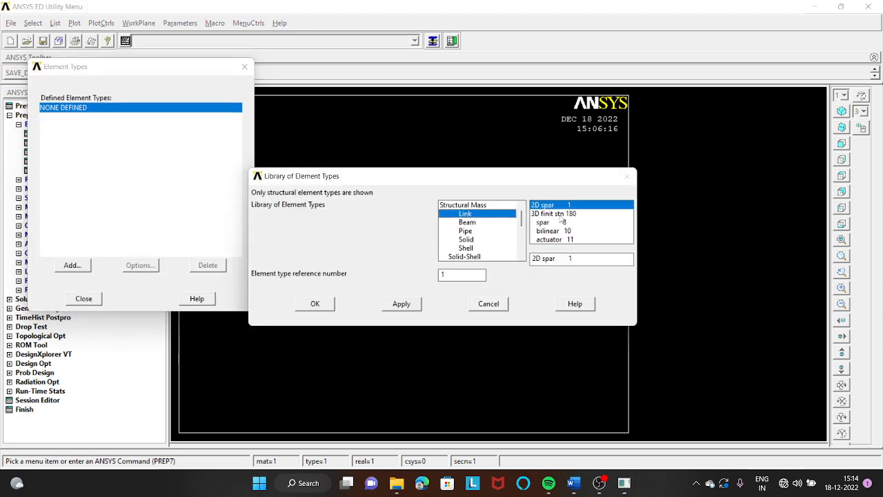
click(560, 214)
click(315, 305)
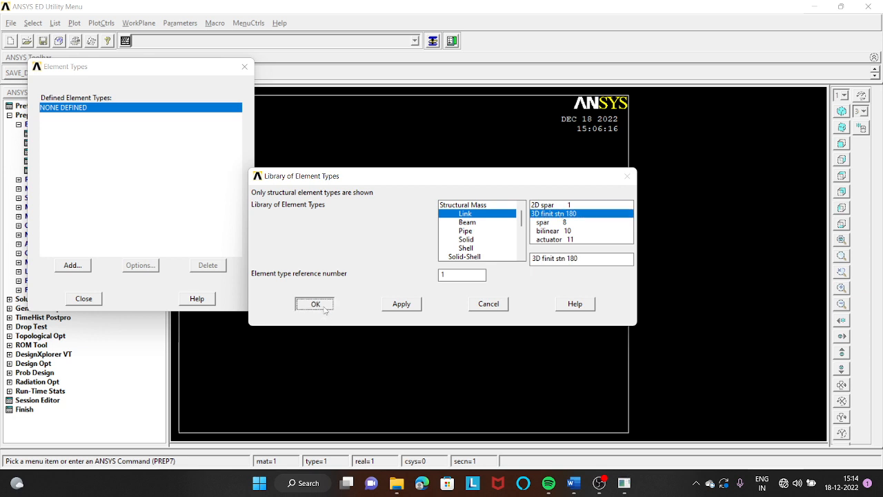
click(83, 298)
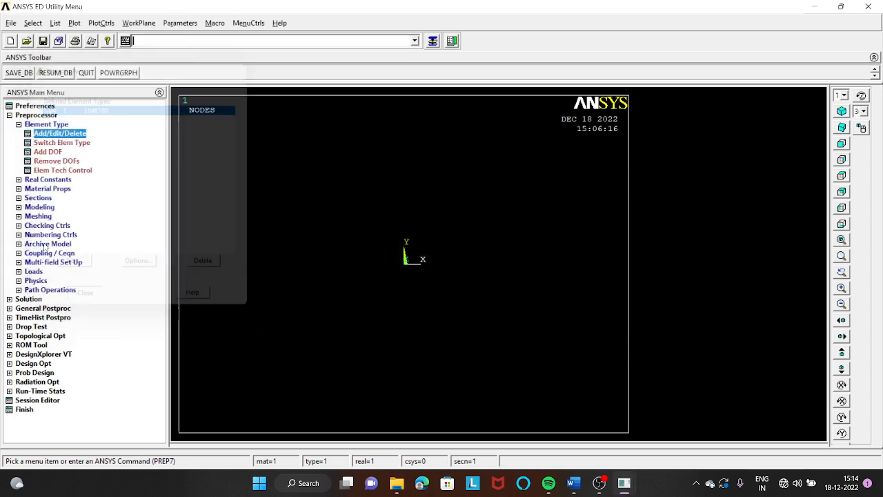
- Create real constant set 1 for the LINK180 element with a cross-sectional area of 2400
click(41, 180)
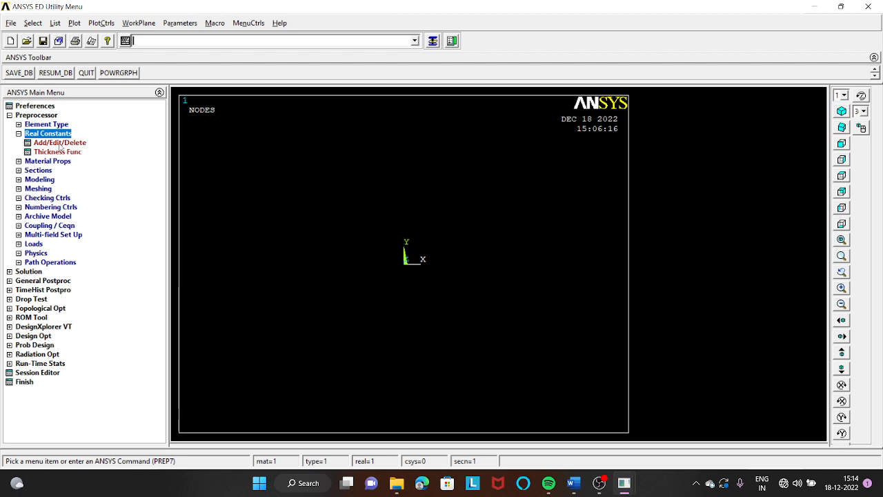
click(61, 145)
click(60, 247)
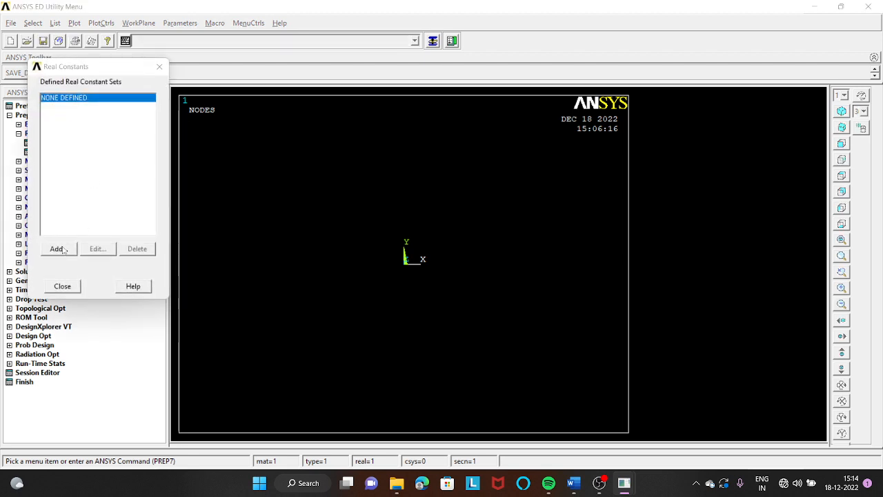
click(69, 286)
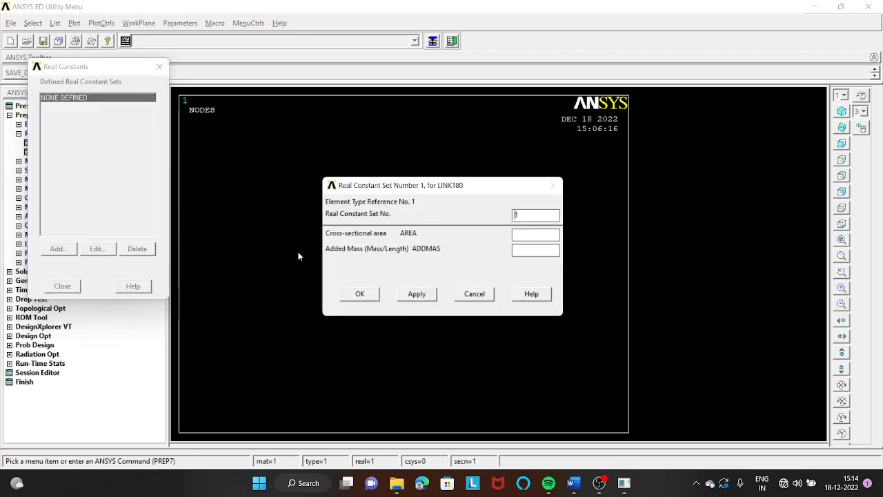
click(530, 235)
text(2400)
click(369, 295)
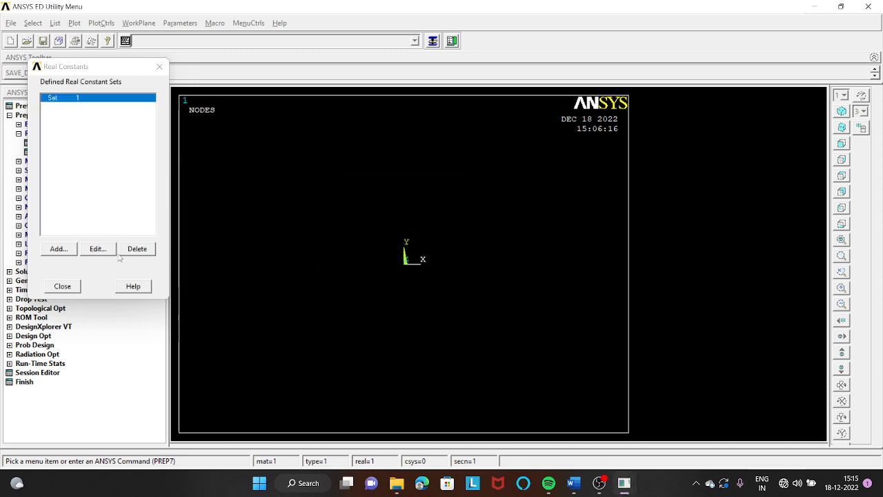
- Add real constant set 2 for the LINK180 element with a cross-sectional area of 600
click(59, 250)
click(76, 286)
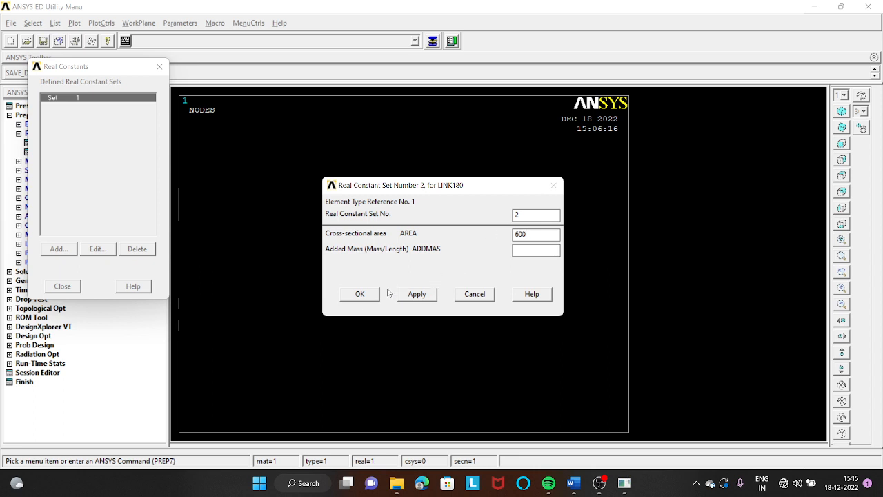
click(360, 295)
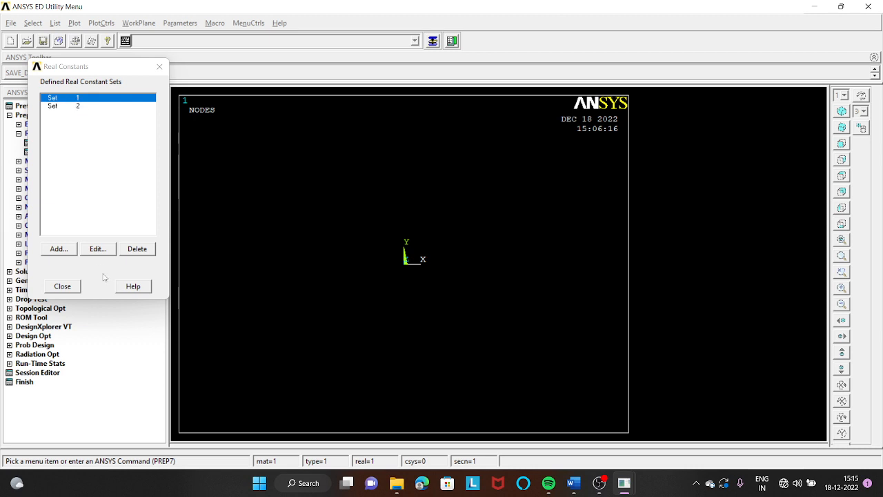
click(63, 286)
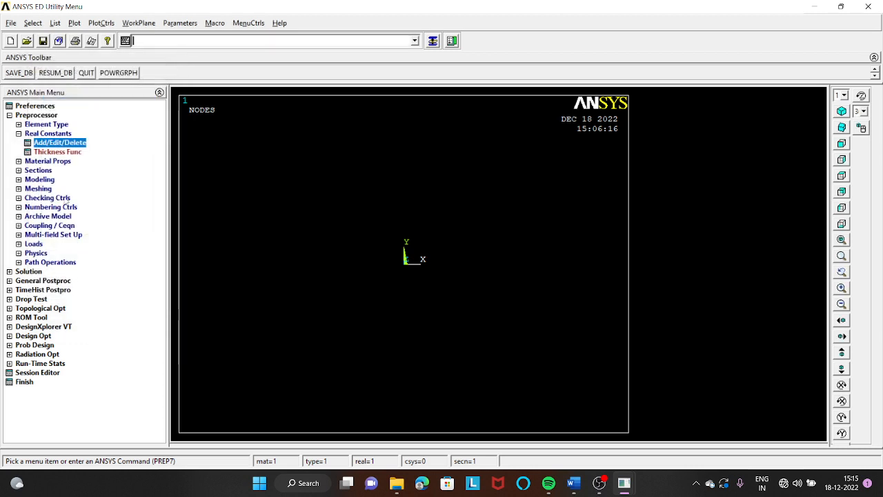
- Define material model 1 as structural linear elastic isotropic with EX 70E3 and PRXY 0.3
click(61, 161)
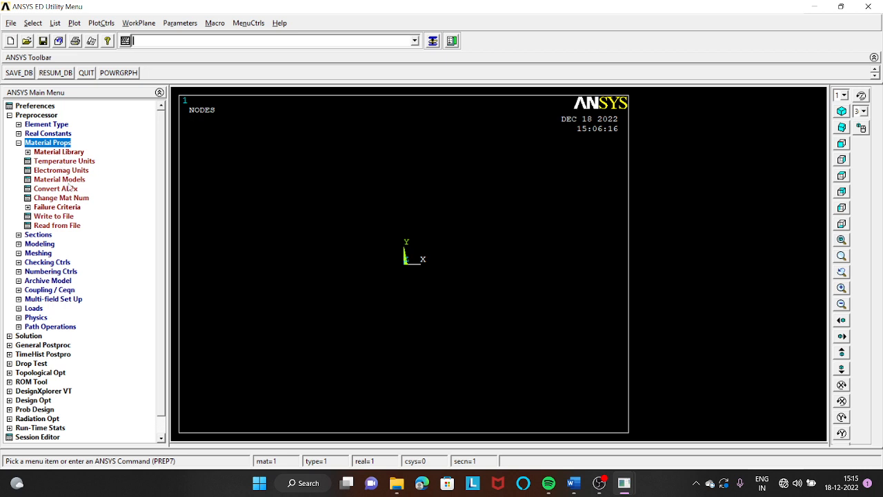
click(68, 179)
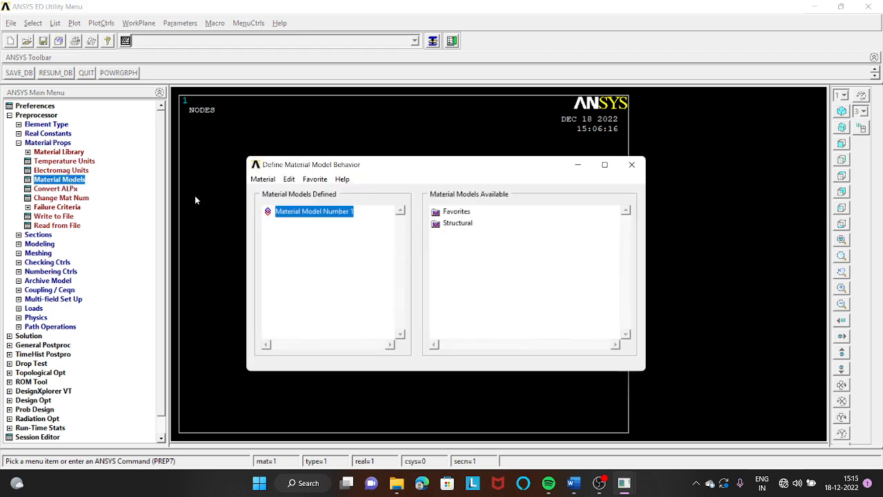
click(460, 228)
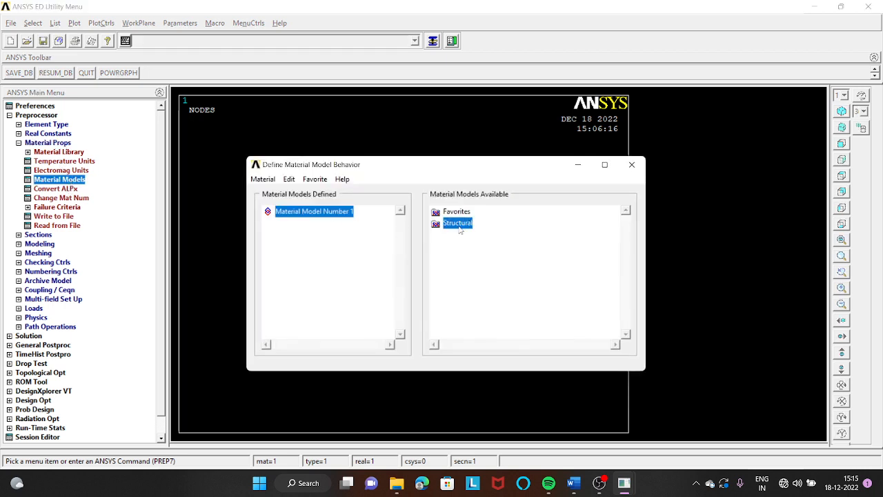
double_click(458, 225)
double_click(469, 235)
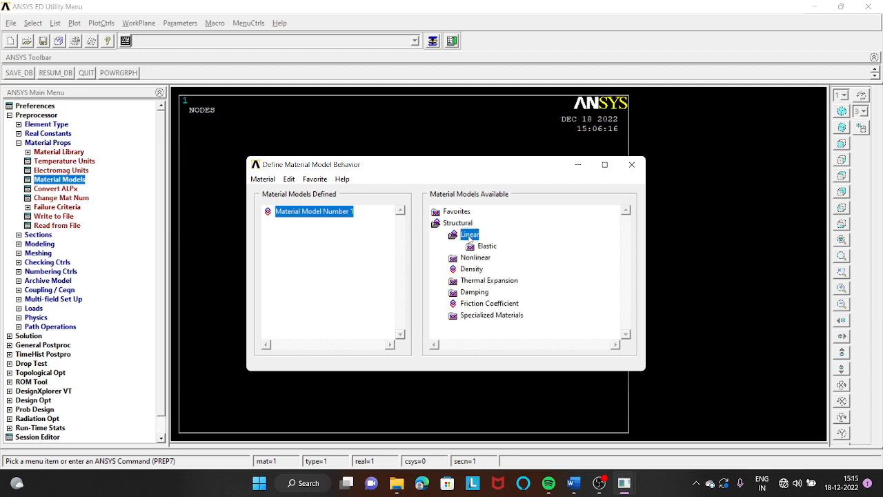
click(486, 246)
double_click(487, 246)
double_click(498, 257)
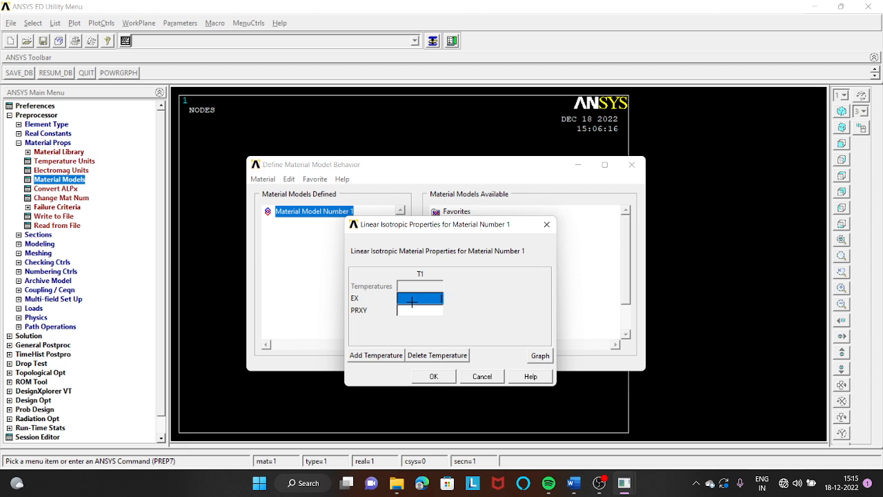
text(7)
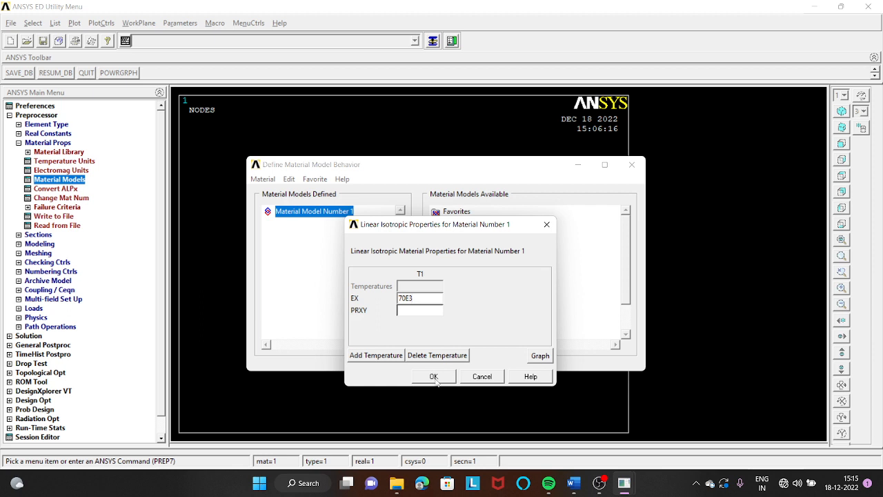
text(0E3)
click(418, 314)
text(0.3)
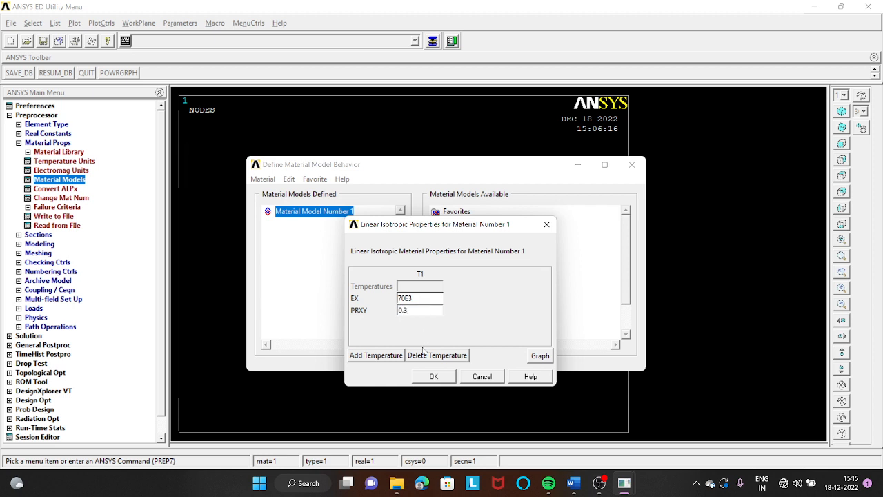
click(434, 376)
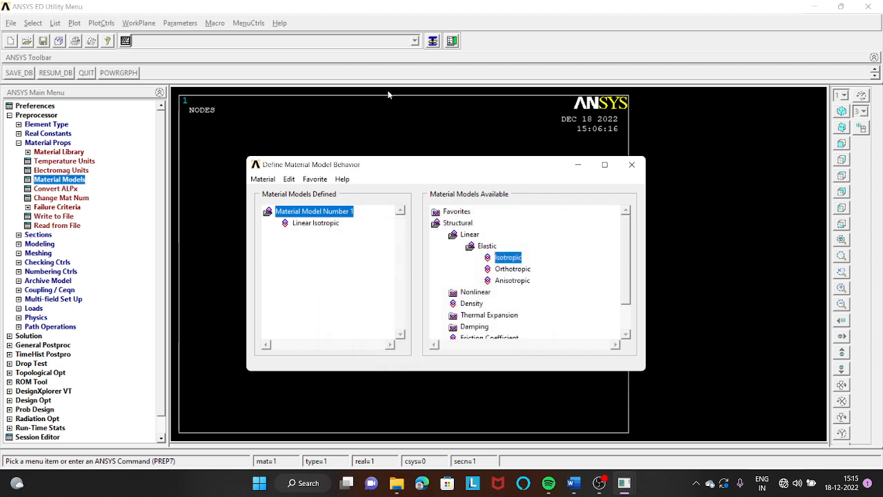
- Add material model 2 as linear elastic isotropic with EX 200E3 and PRXY 0.3, and finish the material definition
click(263, 179)
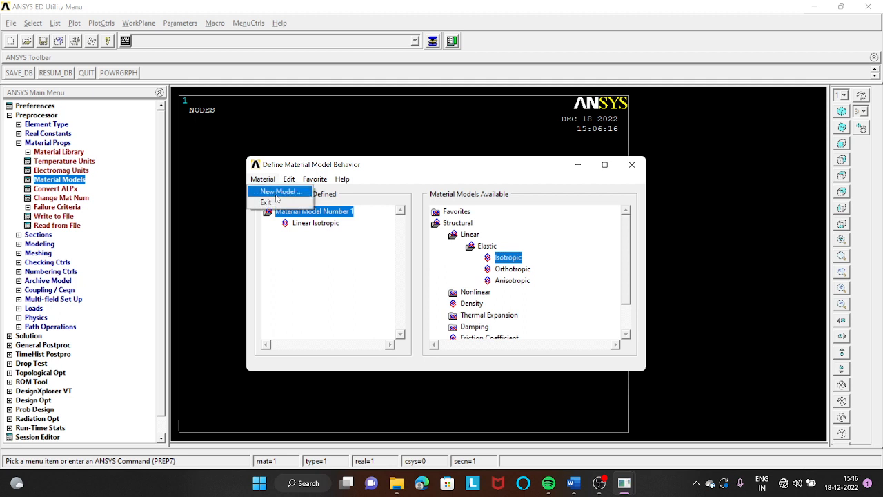
click(278, 192)
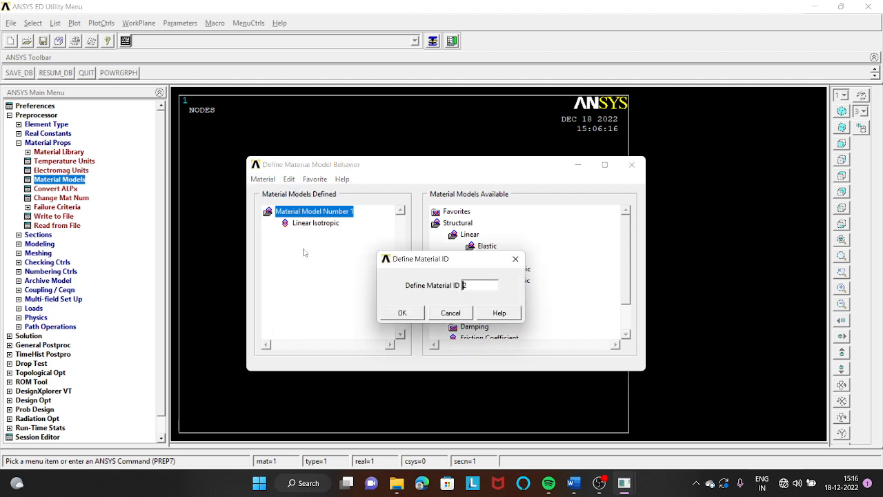
click(413, 316)
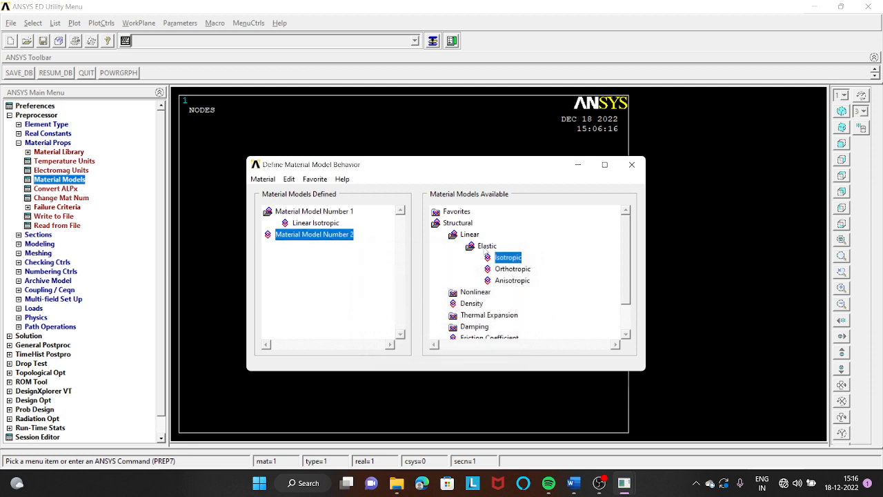
double_click(509, 258)
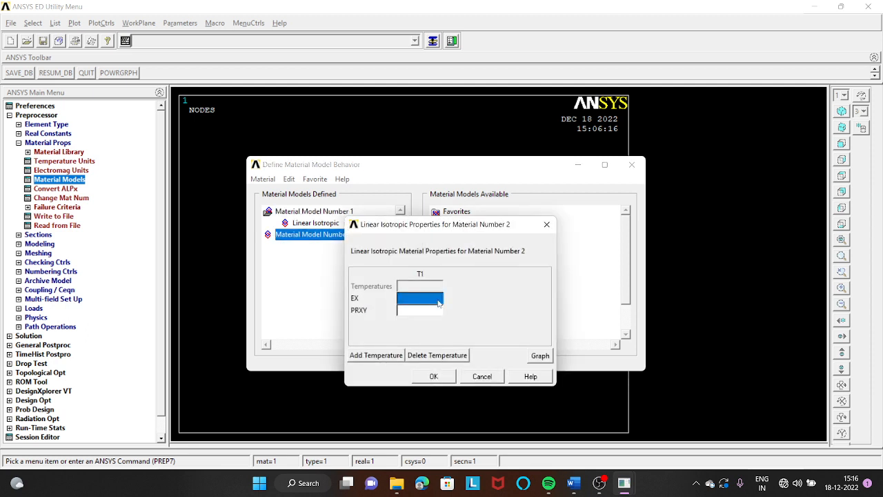
text(200E3)
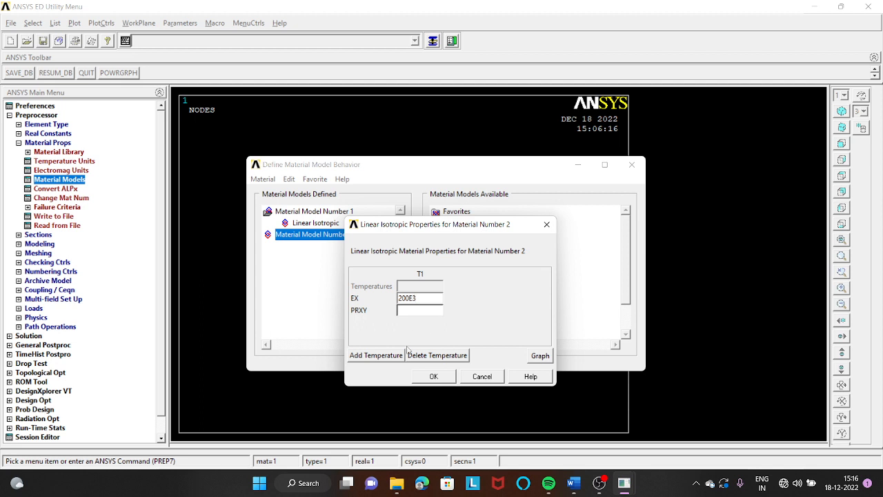
click(414, 314)
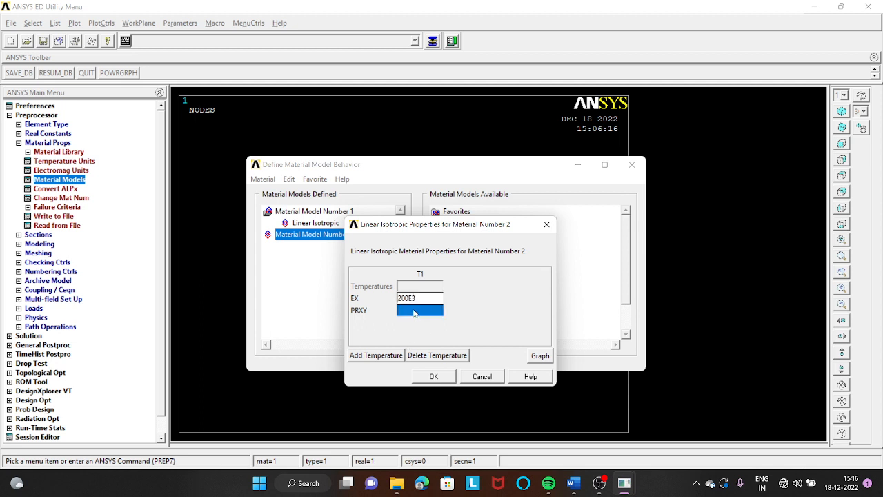
text(0.3)
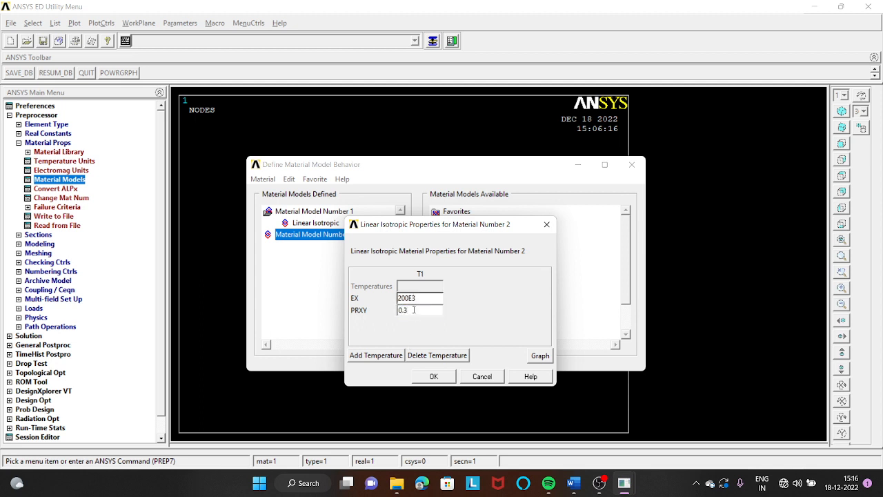
click(433, 376)
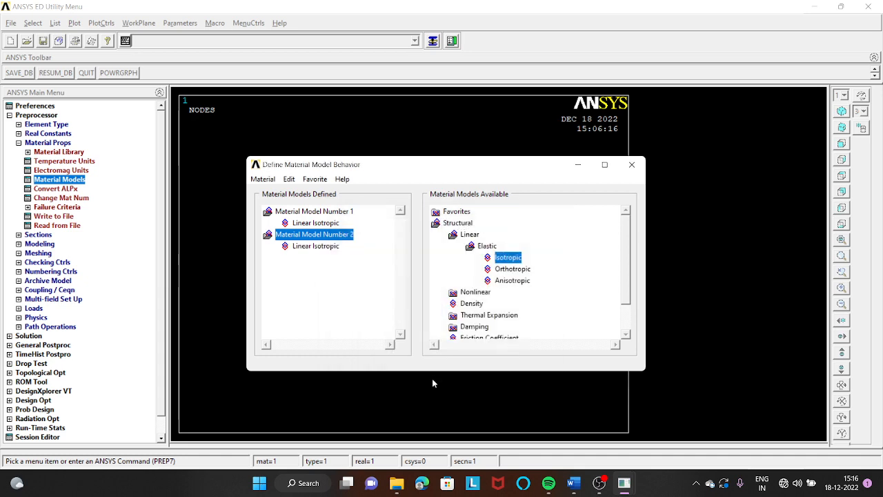
click(631, 164)
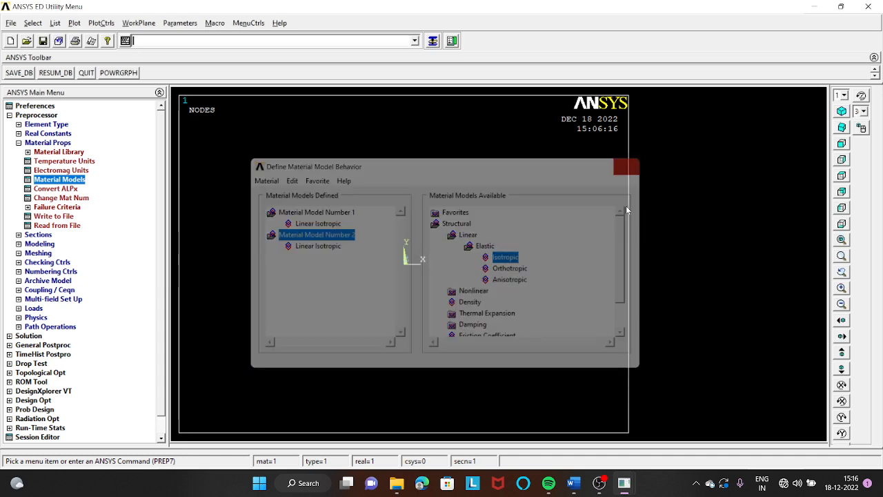
- Switch to the Word document and review the stepped bar's given data and dimensioned diagram under the theoretical solution
click(576, 484)
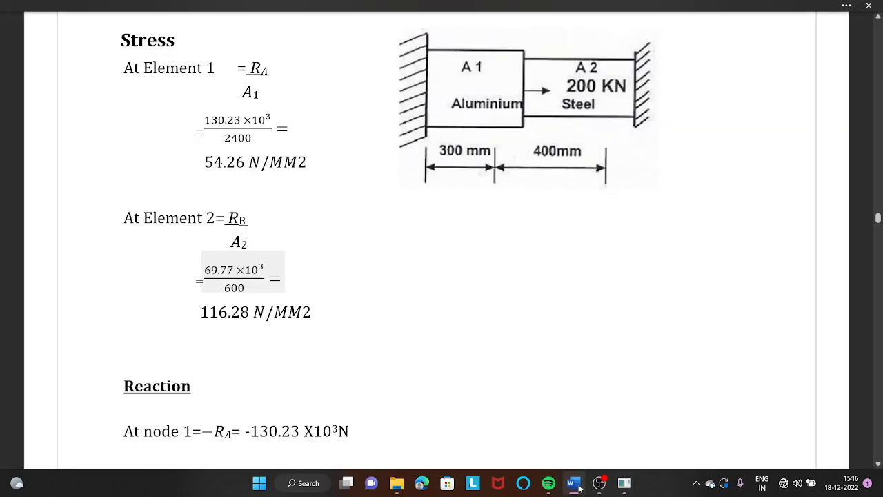
scroll(283, 227, up, 8)
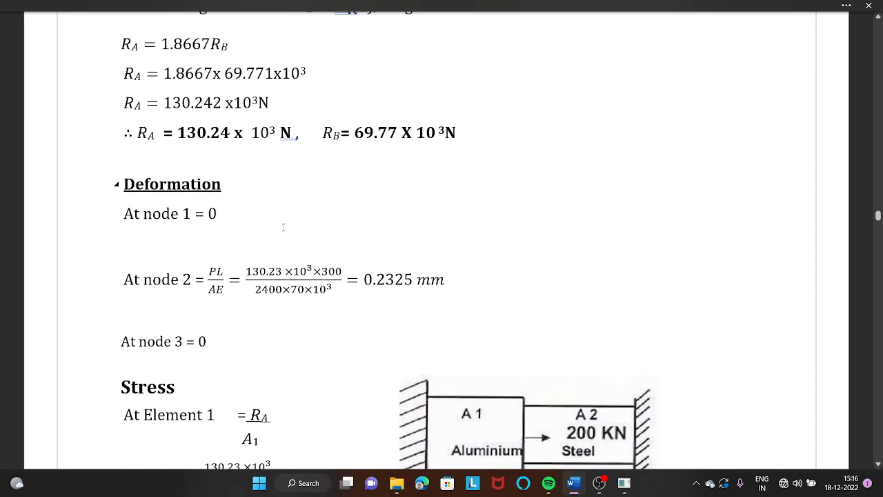
scroll(283, 227, up, 10)
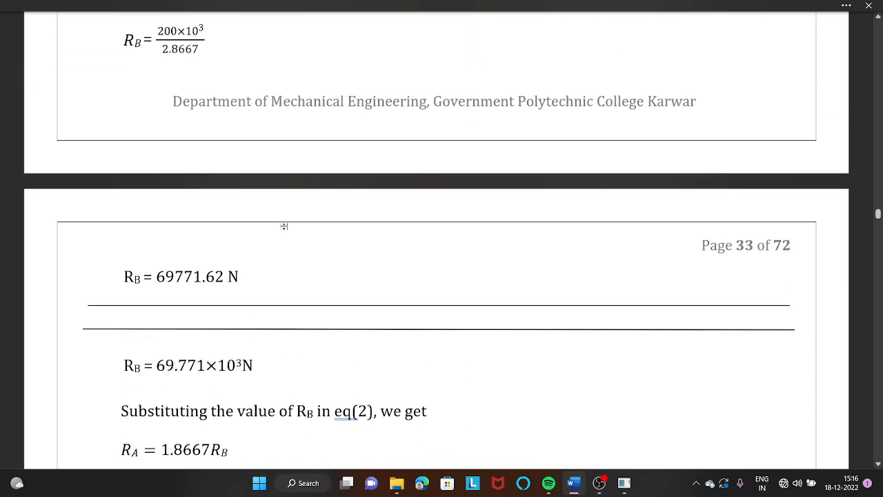
scroll(284, 226, up, 20)
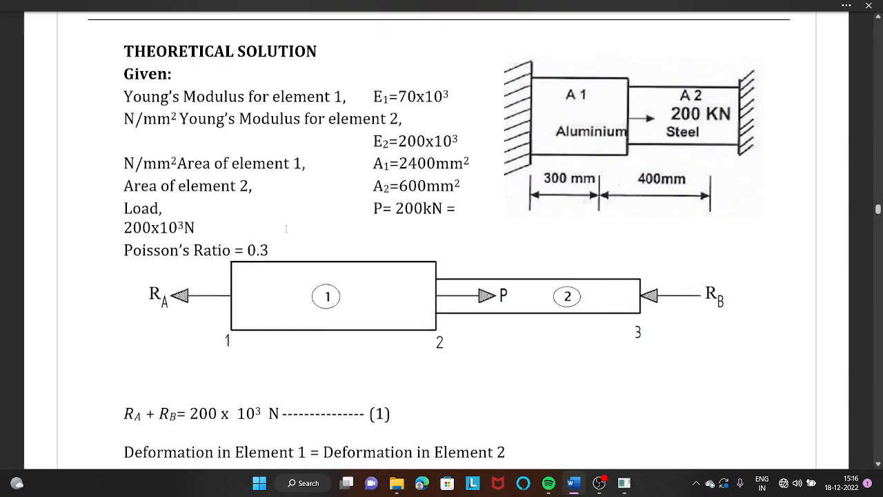
- Switch from the Word document back to ANSYS and create keypoint 1 at the origin of the active coordinate system
scroll(286, 228, up, 1)
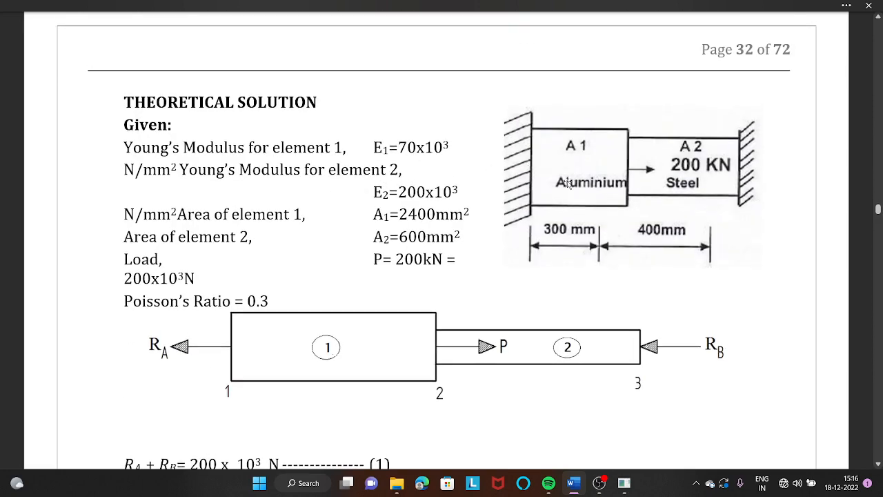
scroll(486, 204, down, 1)
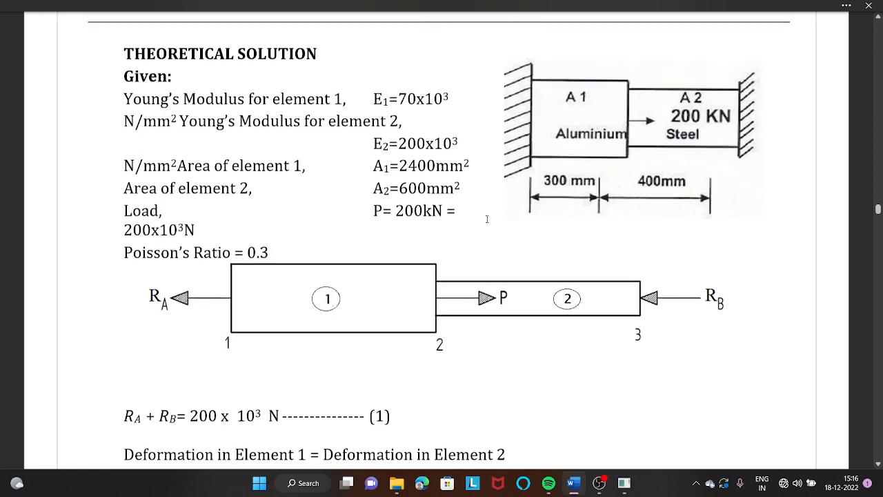
mouse_move(624, 485)
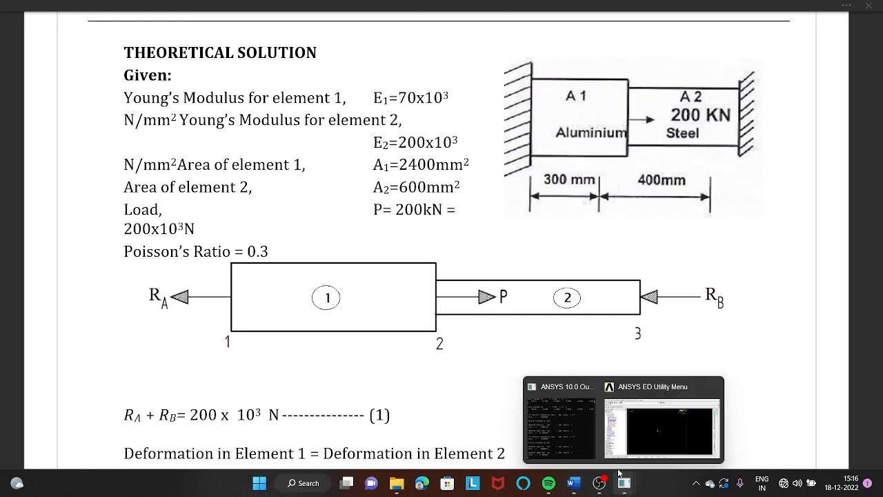
click(663, 420)
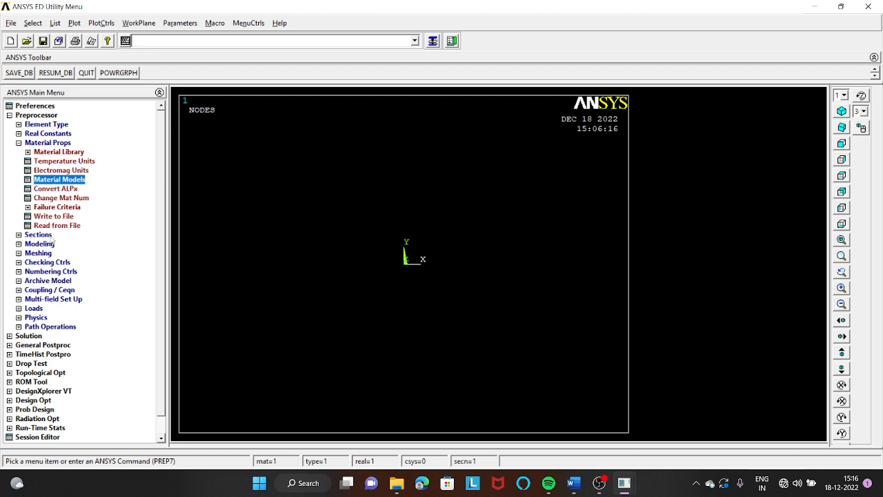
click(18, 243)
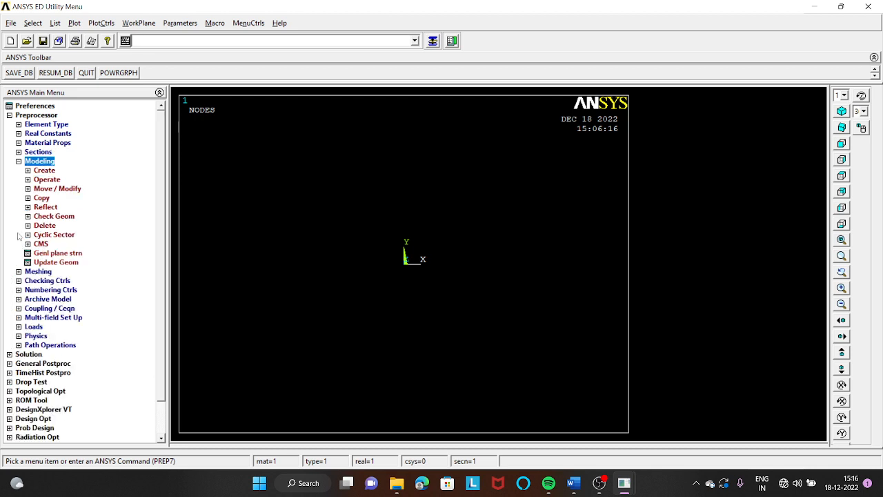
click(43, 179)
click(43, 171)
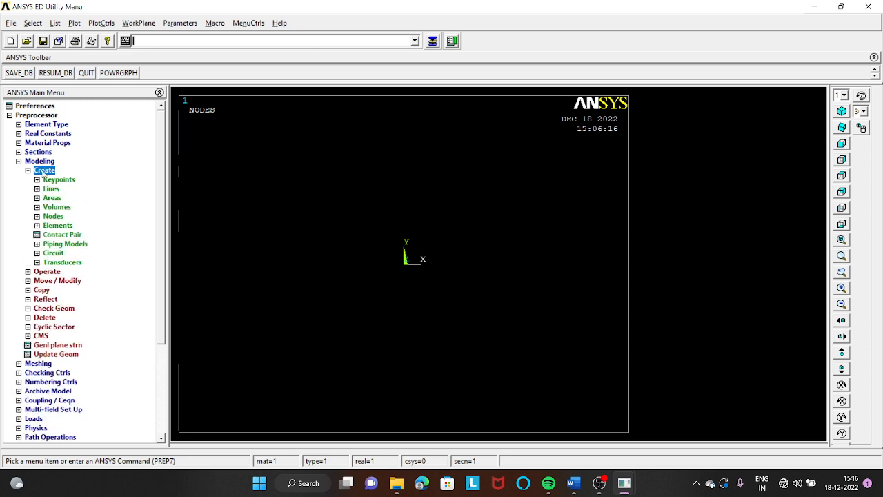
click(56, 180)
click(69, 198)
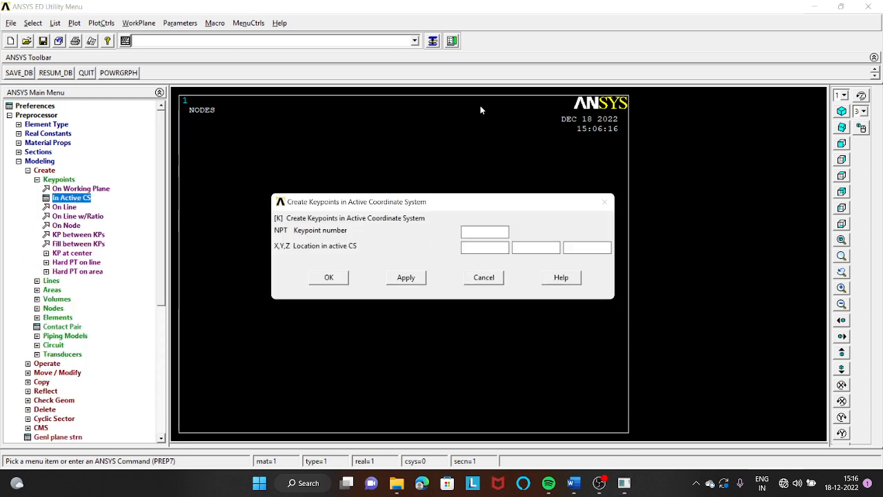
text(1)
click(406, 277)
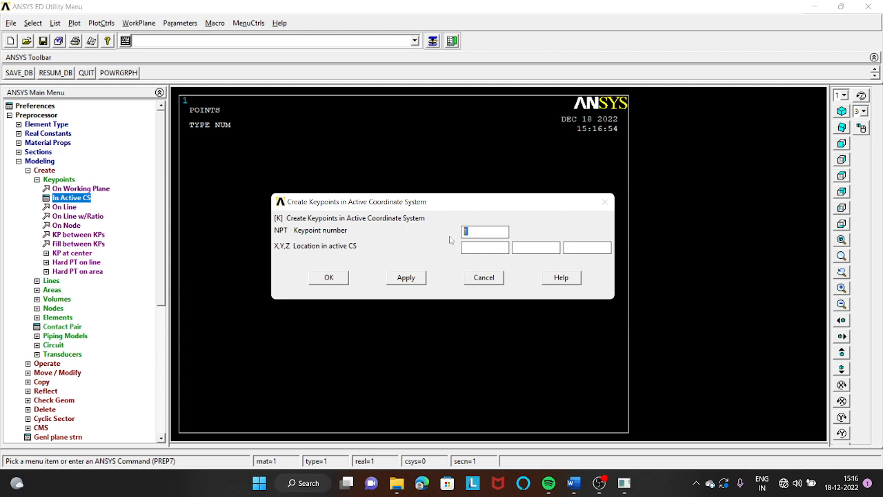
- Create keypoint 2 at X 300 and keypoint 3 at X 700 in the active coordinate system
text(2)
click(476, 247)
text(3)
click(406, 277)
text(3)
drag(489, 249, 445, 251)
text(700)
click(341, 280)
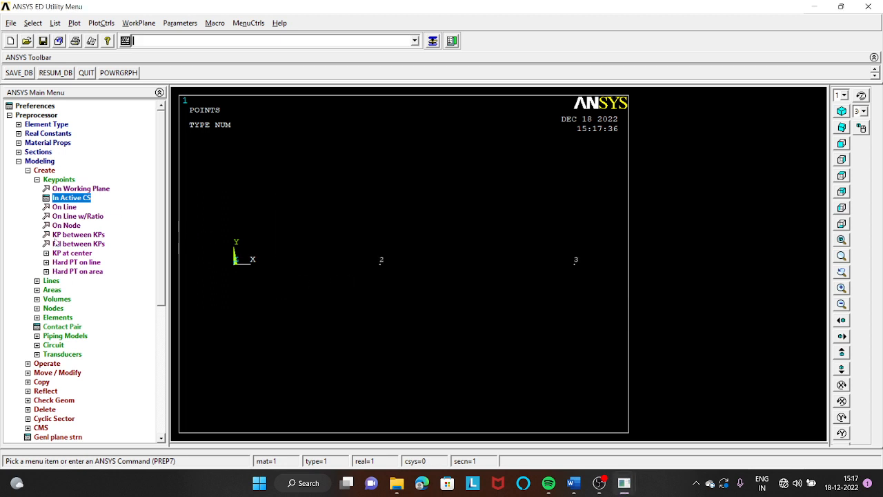
- Create a straight line from keypoint 1 to keypoint 2
click(49, 281)
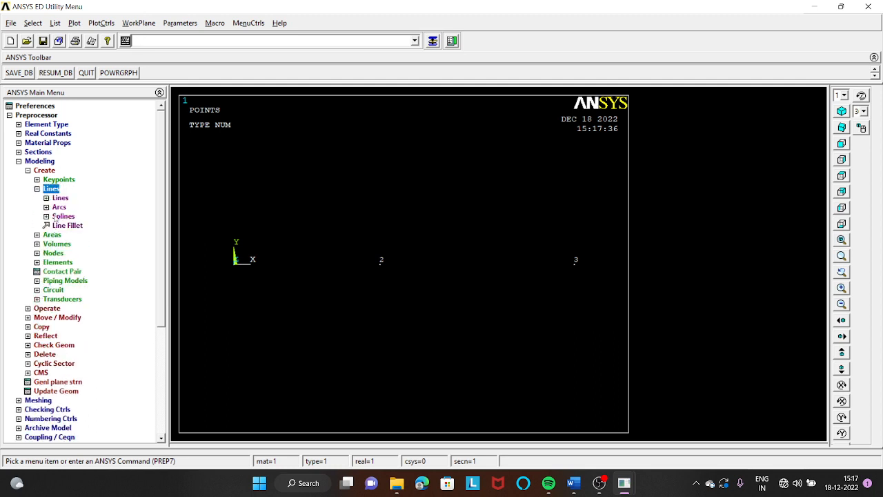
click(60, 198)
click(81, 206)
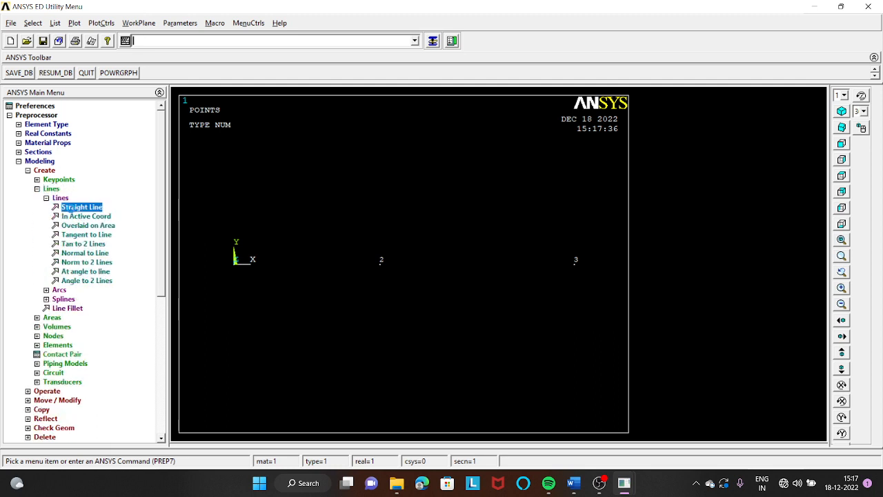
click(240, 276)
click(376, 266)
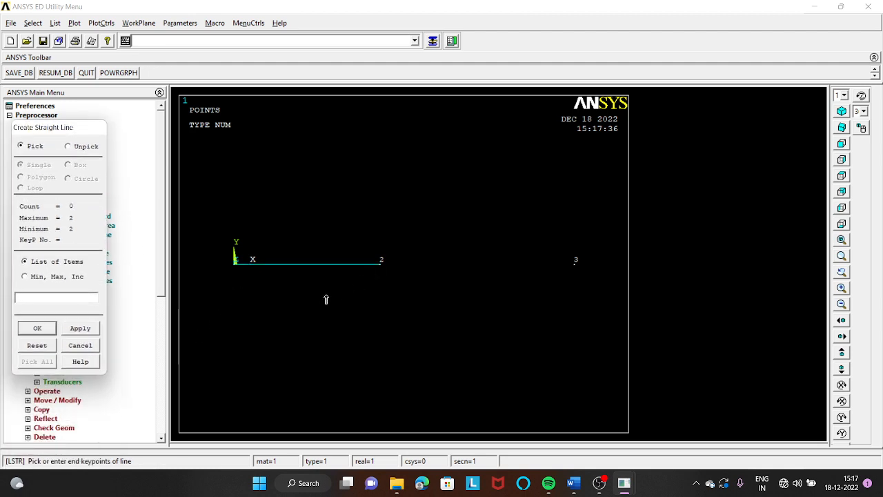
click(38, 329)
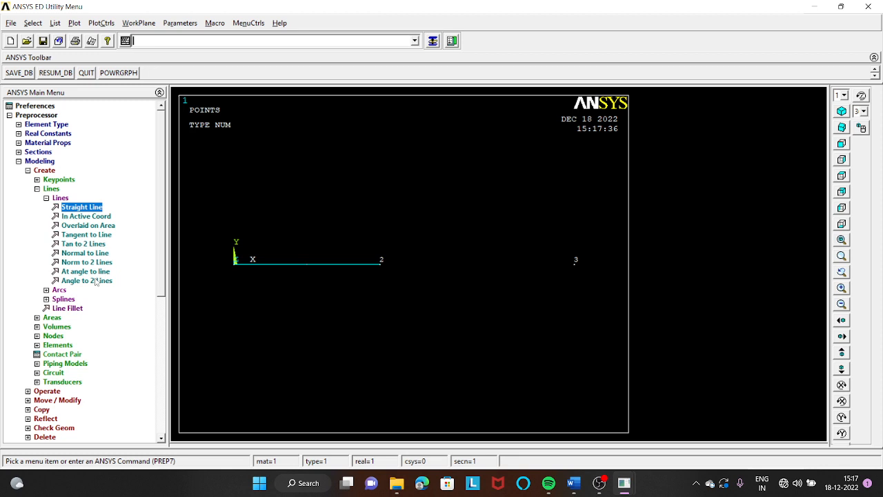
- Create a straight line from keypoint 2 to keypoint 3 and finish the line command
click(90, 208)
click(380, 264)
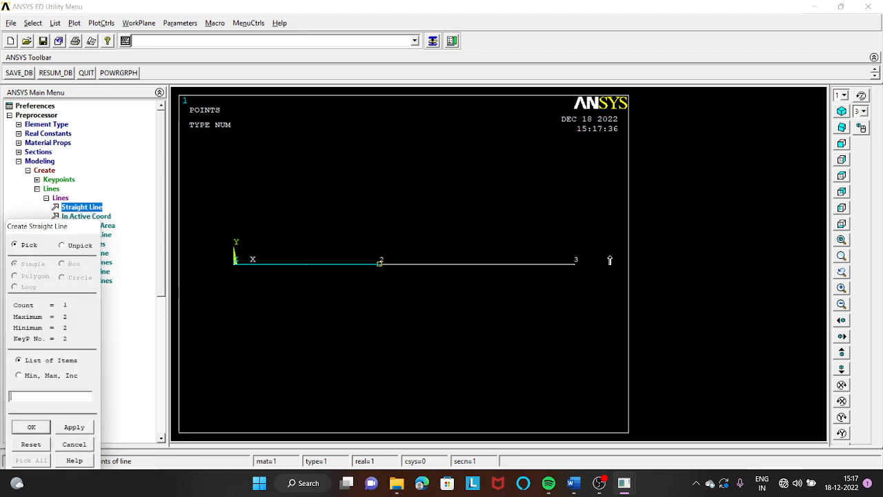
click(577, 264)
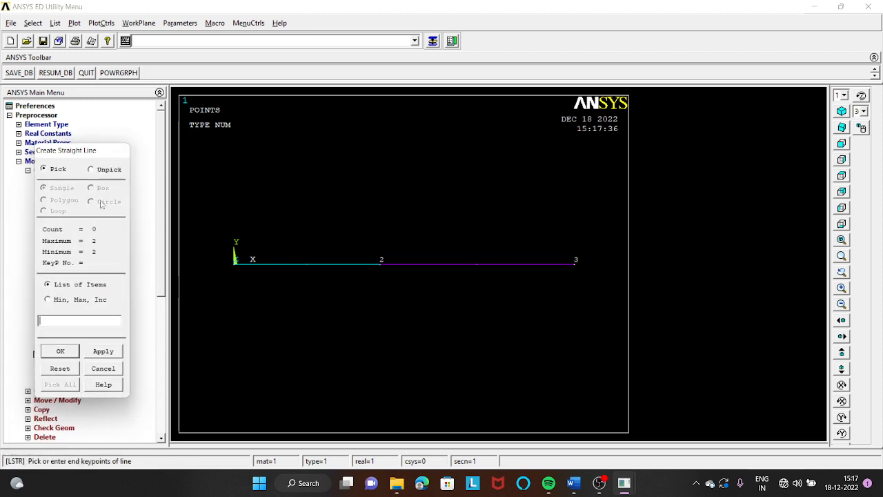
click(61, 351)
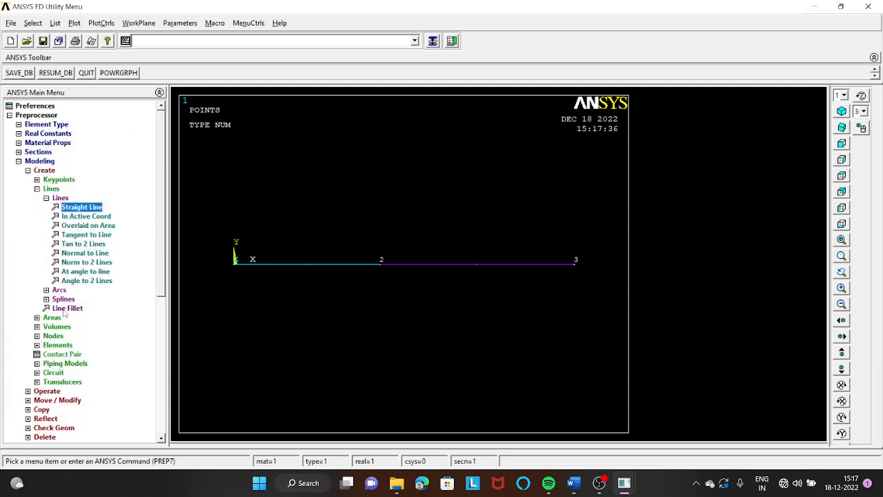
- Assign material 1, real constant set 1 and element type LINK180 to the line between keypoints 1 and 2
click(18, 160)
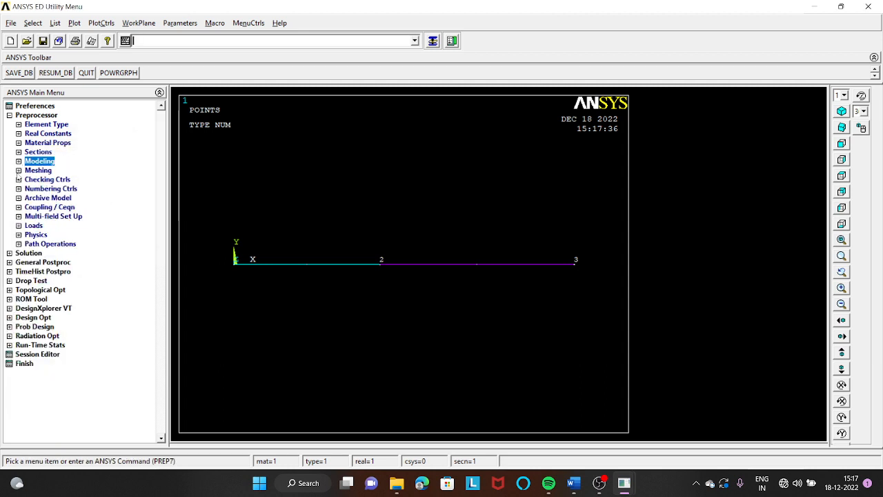
click(19, 170)
click(69, 179)
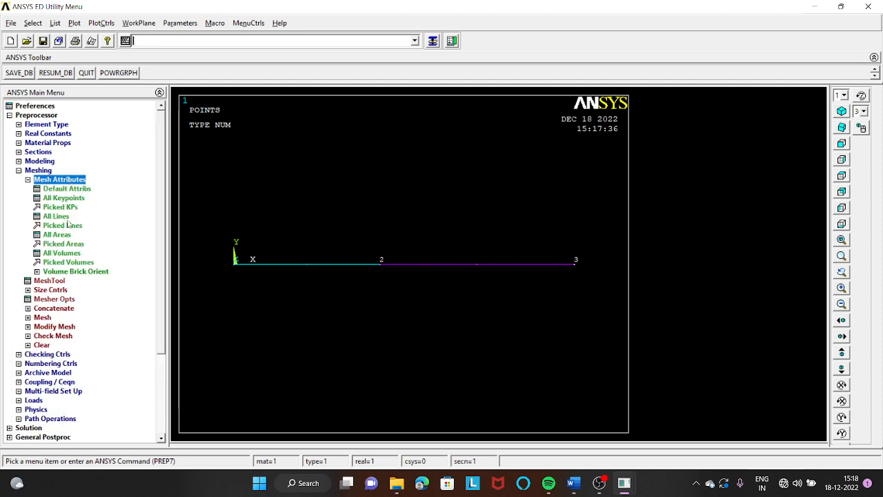
click(68, 226)
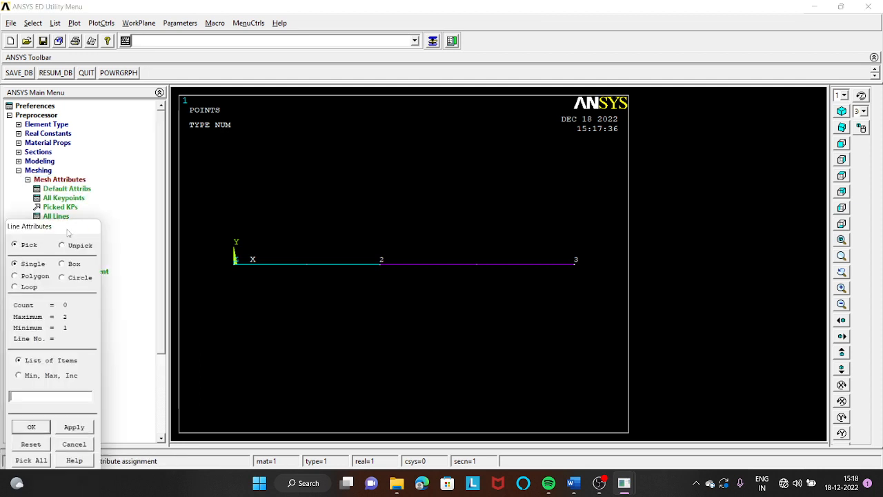
click(306, 266)
drag(89, 232, 153, 131)
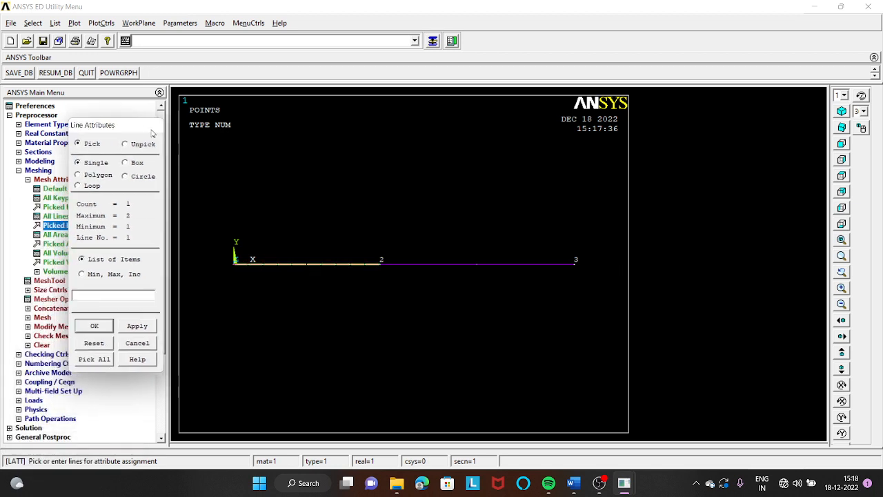
click(103, 328)
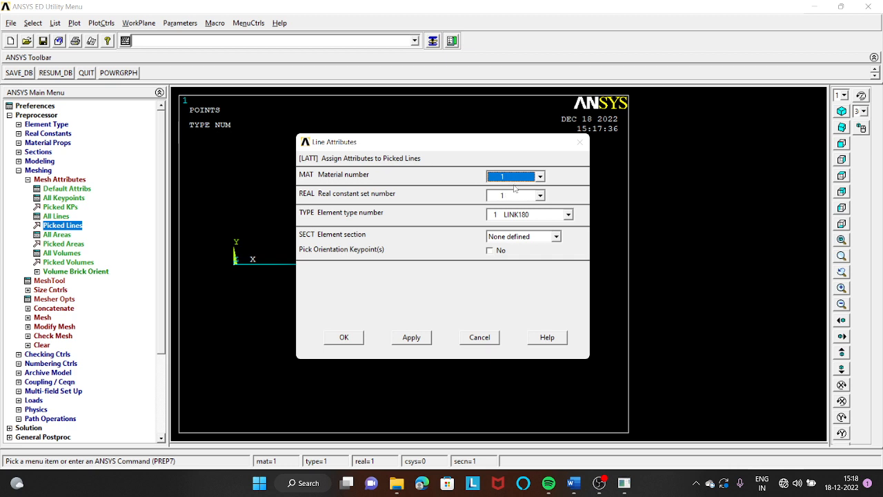
click(345, 337)
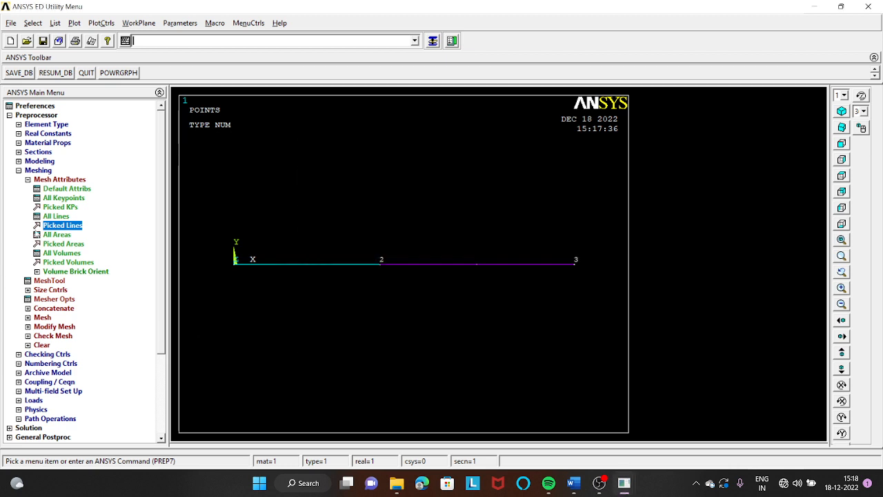
- Assign material 2, real constant set 2 and element type LINK180 to the line between keypoints 2 and 3
click(69, 228)
click(450, 263)
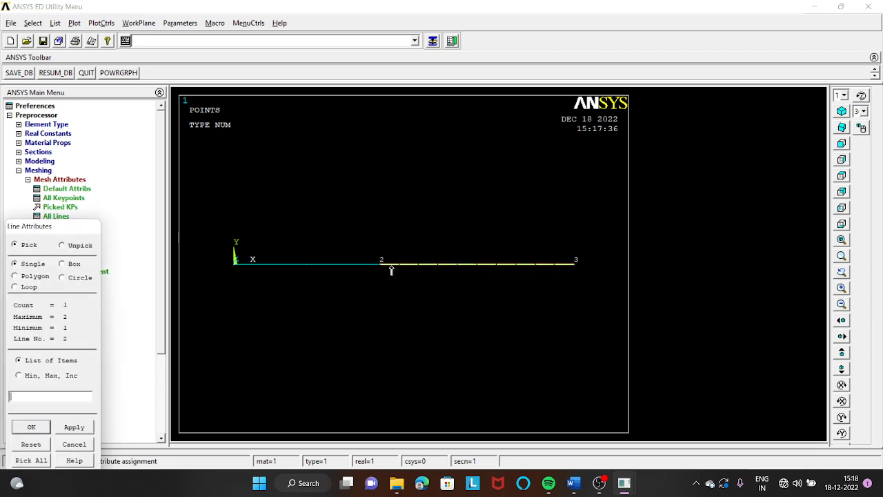
drag(95, 229, 133, 129)
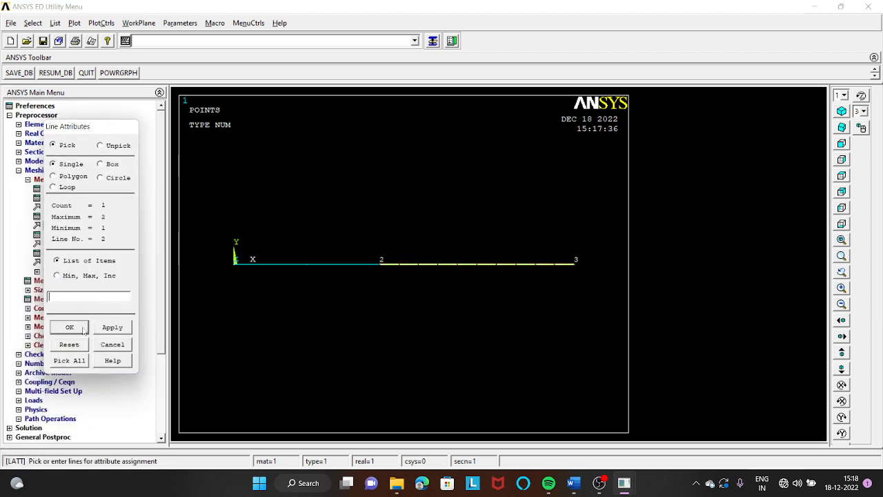
click(82, 326)
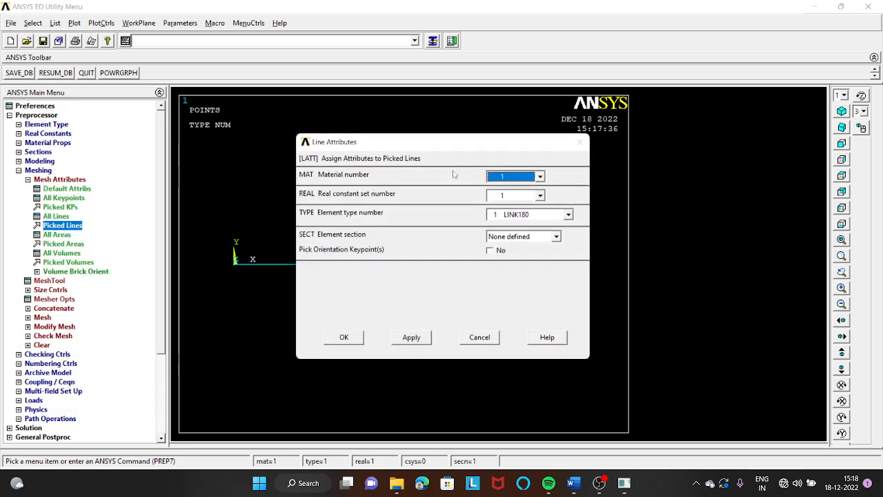
click(539, 177)
click(529, 200)
click(540, 195)
click(517, 216)
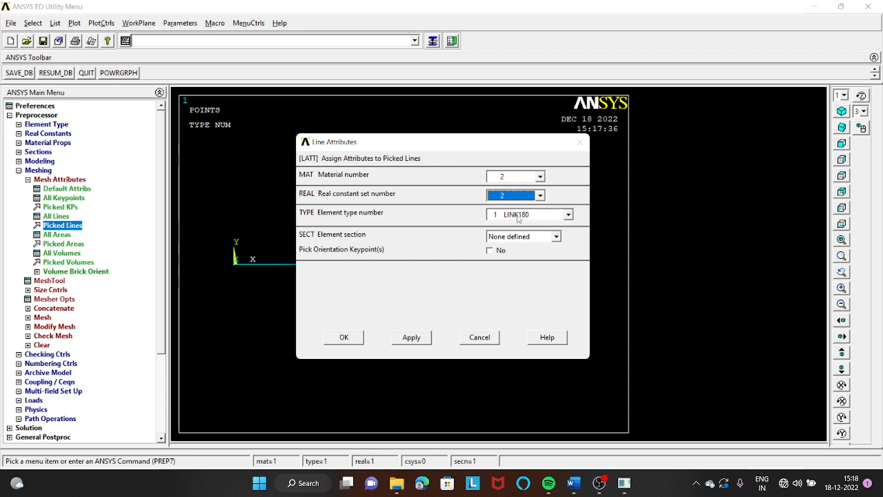
click(344, 340)
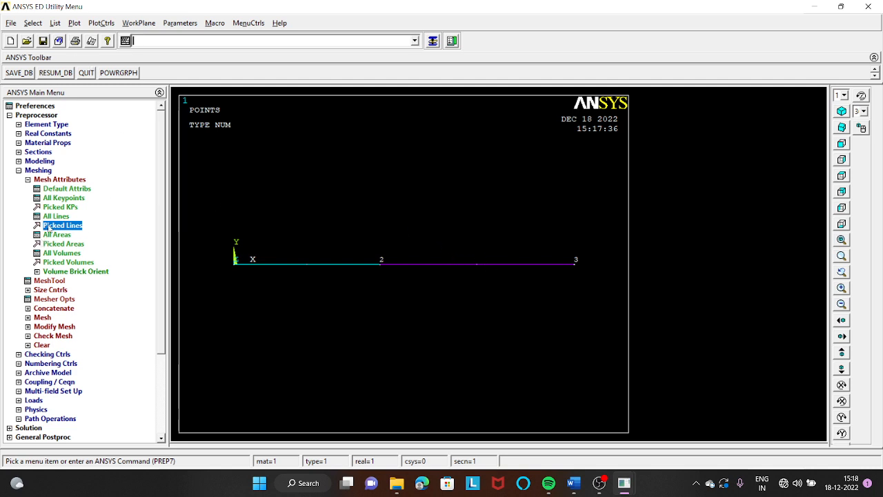
- Set the global element size to an edge length of 10 with 100 element divisions
click(49, 290)
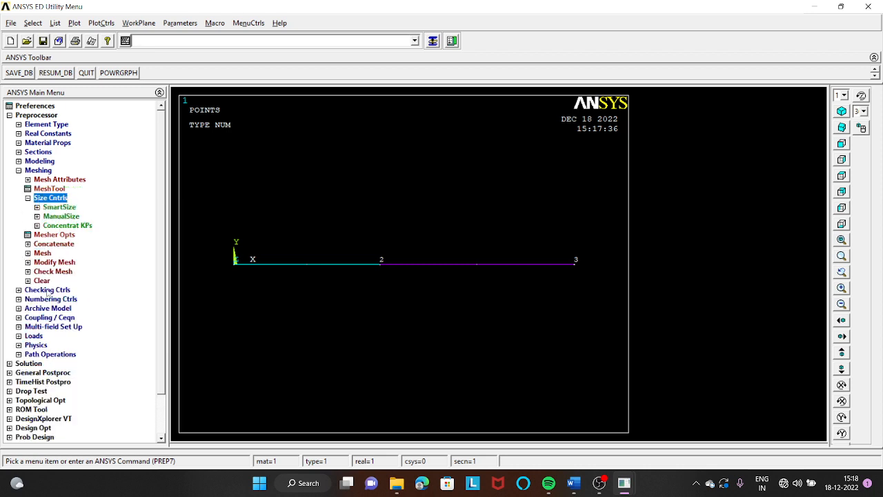
click(51, 216)
click(59, 226)
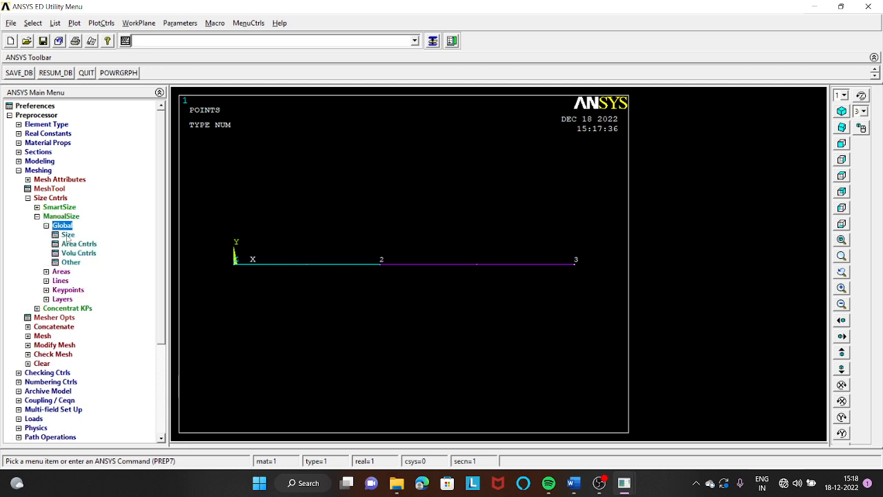
click(68, 234)
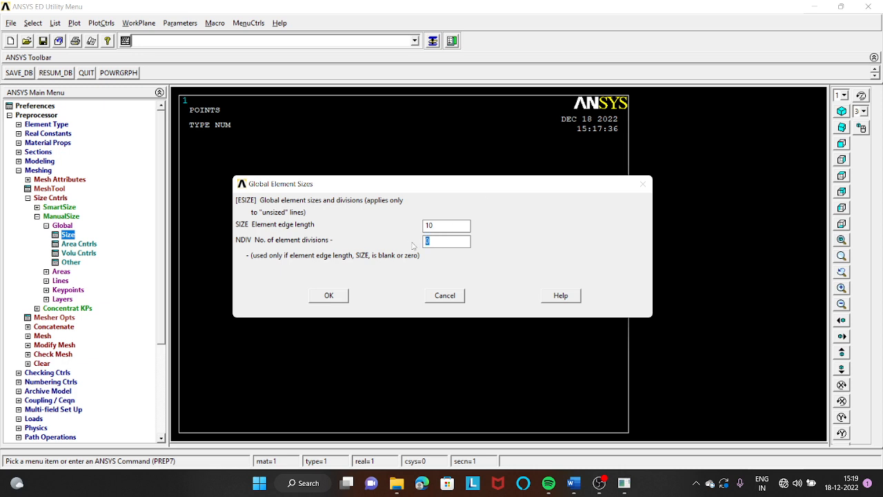
text(100)
click(329, 296)
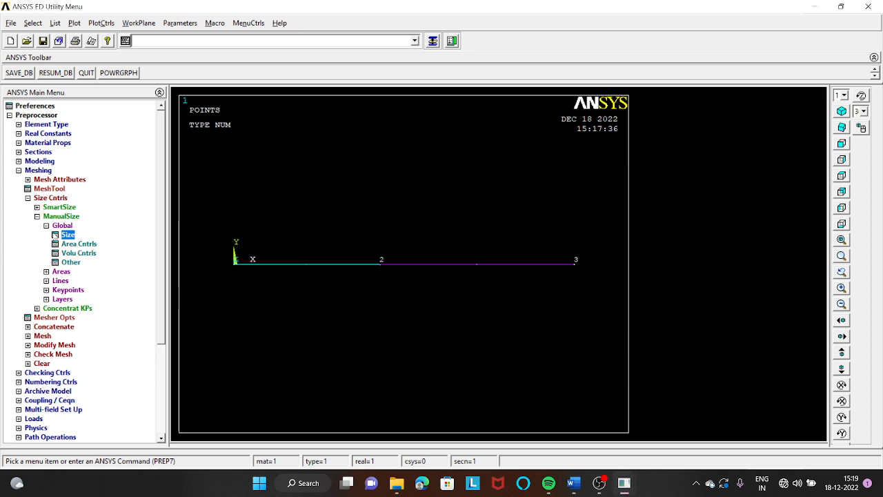
- Mesh all the lines of the bar with the MeshTool
click(62, 188)
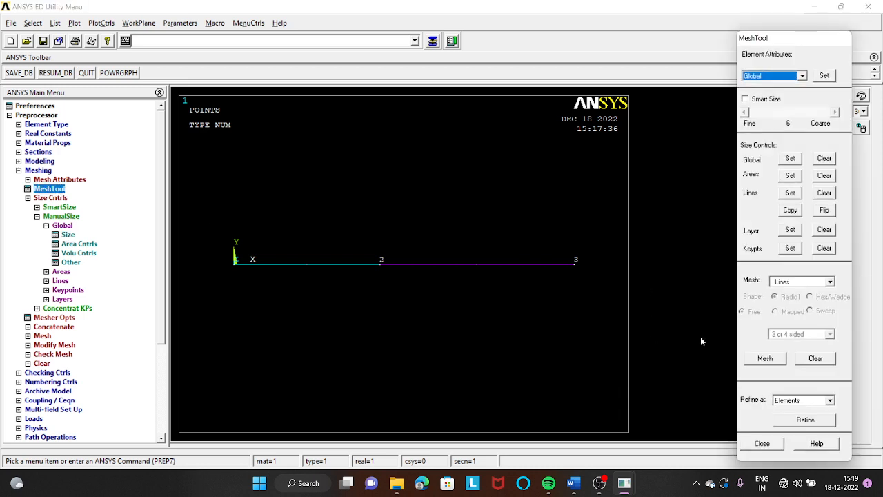
click(764, 358)
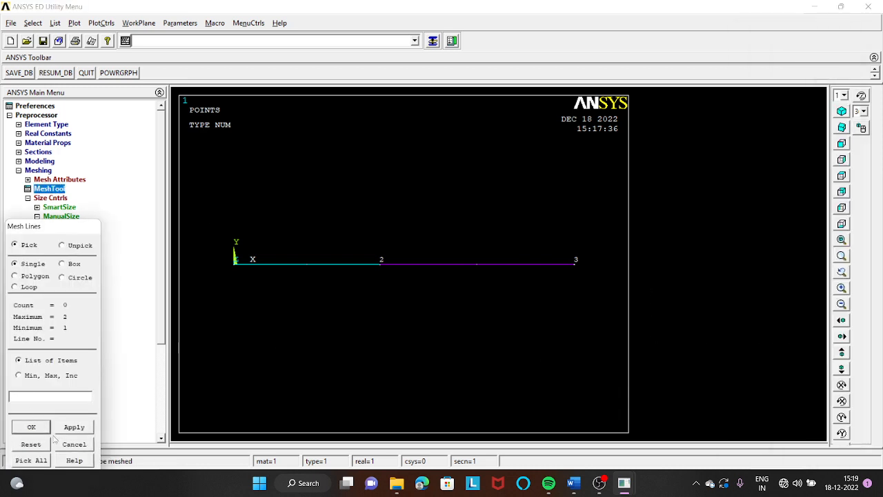
click(43, 461)
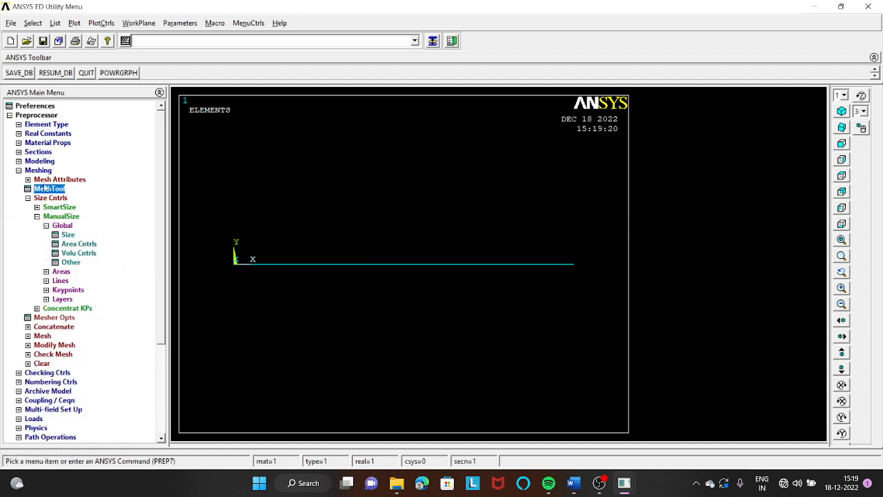
click(18, 170)
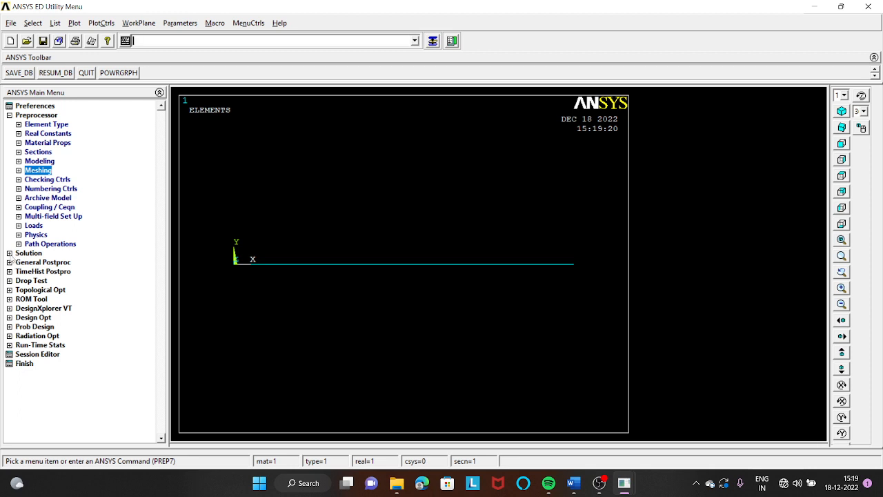
- Constrain all degrees of freedom at the two end keypoints of the bar as displacement constraints for the solution
click(9, 252)
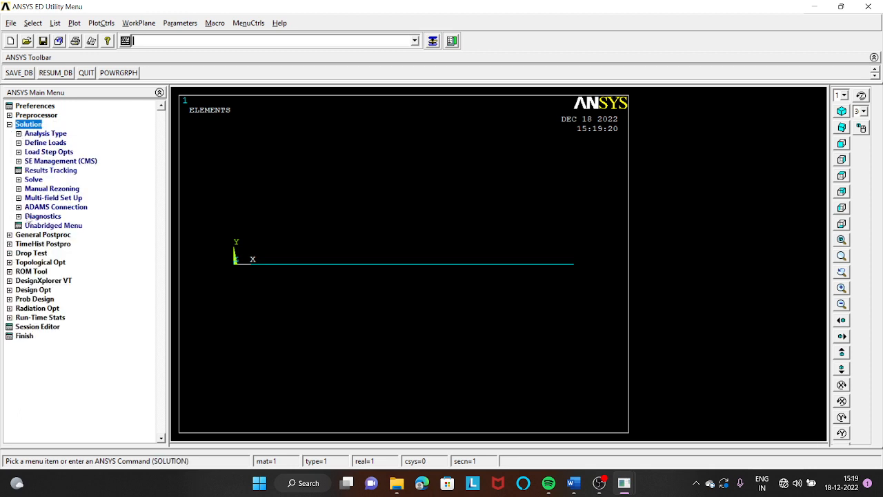
click(50, 144)
click(49, 162)
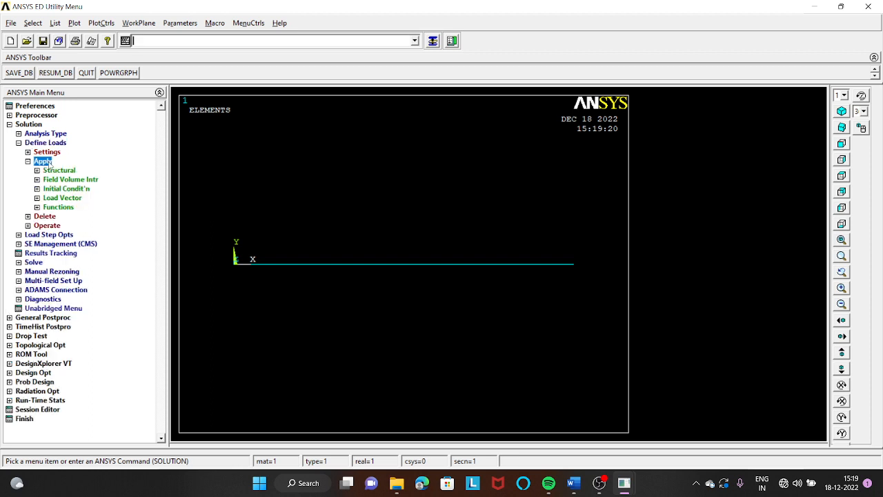
click(56, 171)
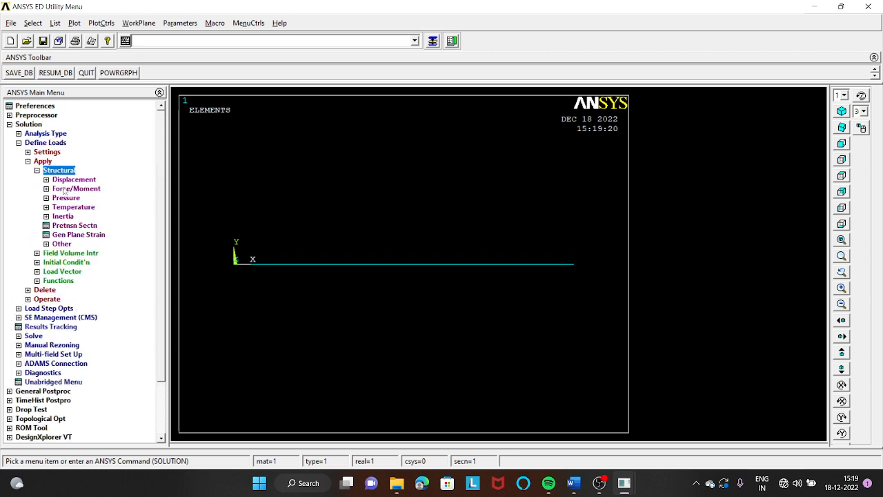
click(72, 180)
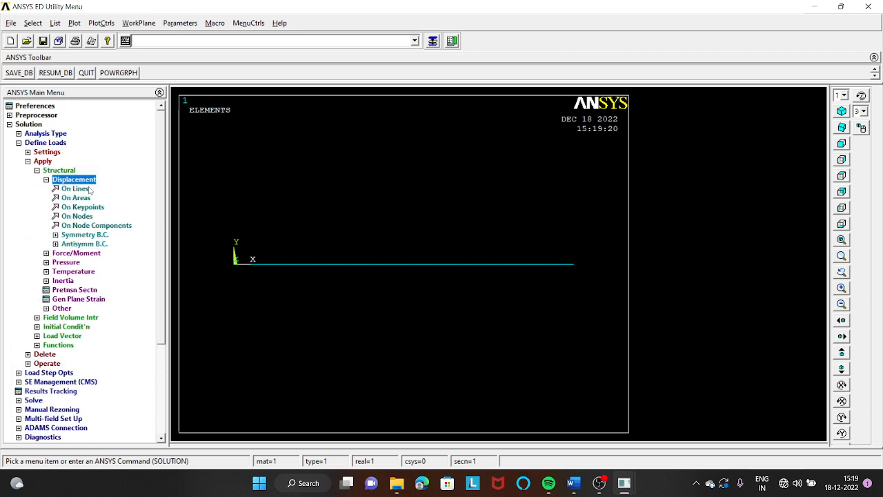
click(88, 207)
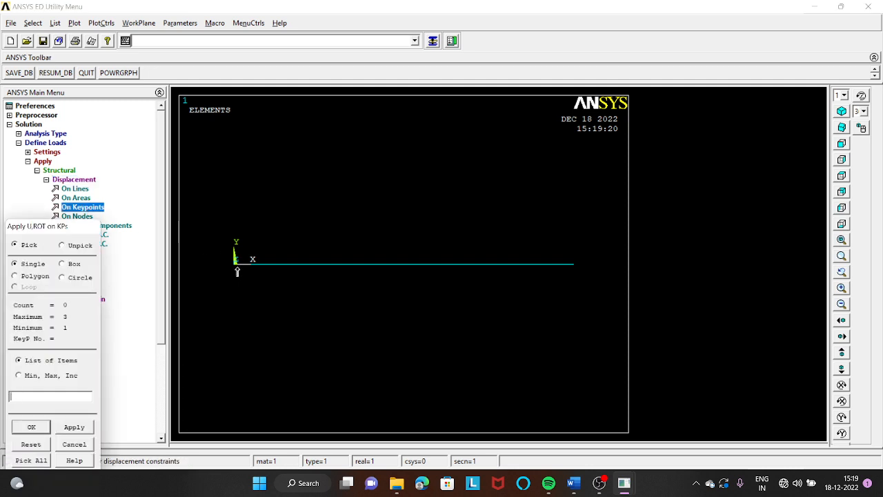
click(235, 263)
drag(86, 227, 134, 114)
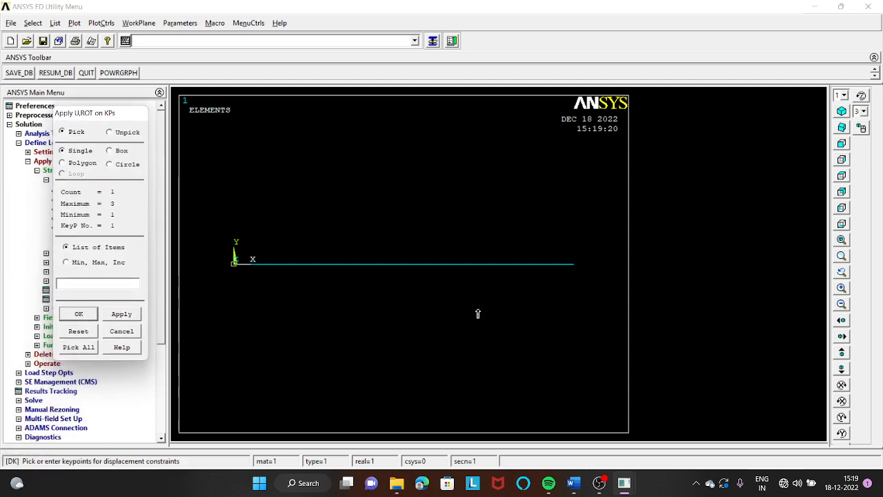
click(575, 265)
click(79, 314)
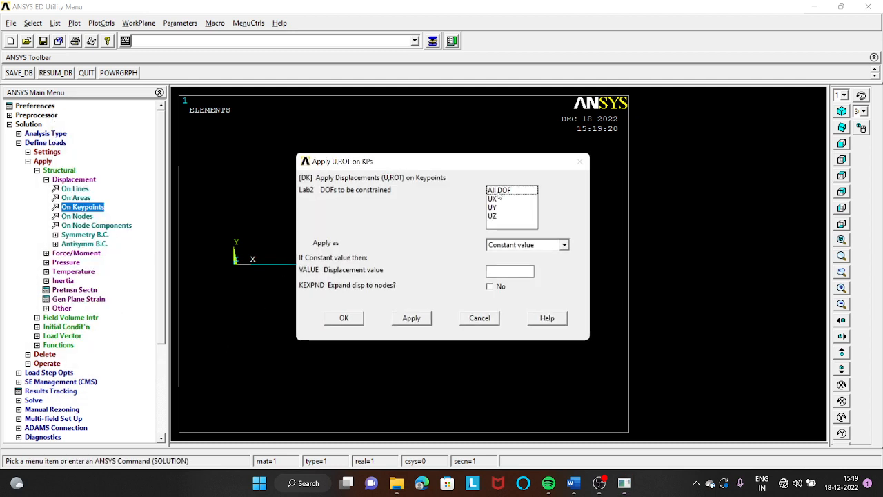
click(498, 191)
click(344, 318)
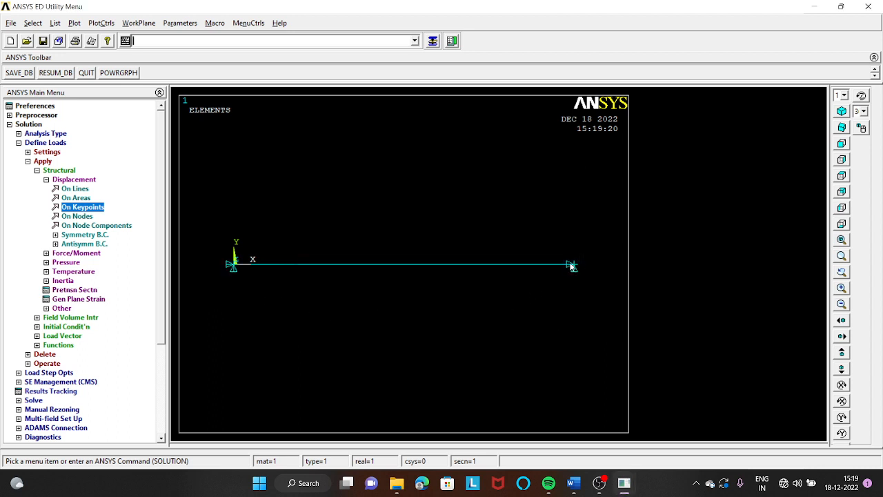
- Apply a constant 200 kN force in the FX direction on keypoint 2, between the two bar segments
click(84, 254)
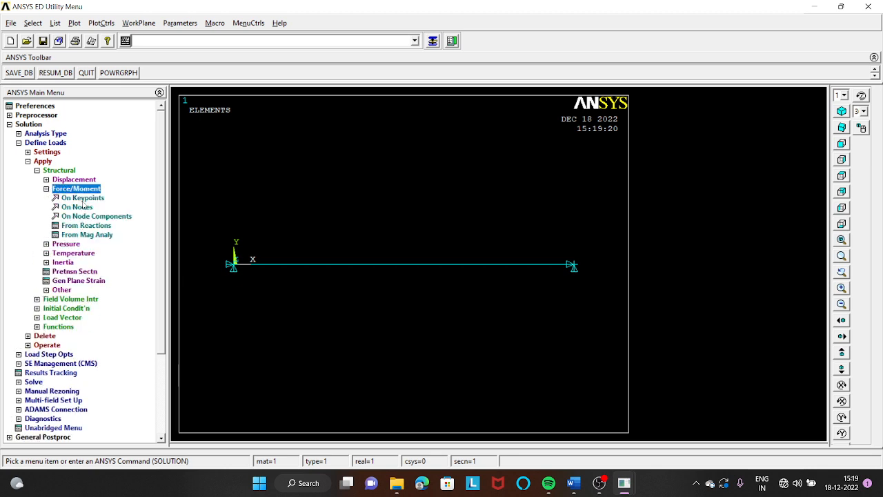
click(83, 198)
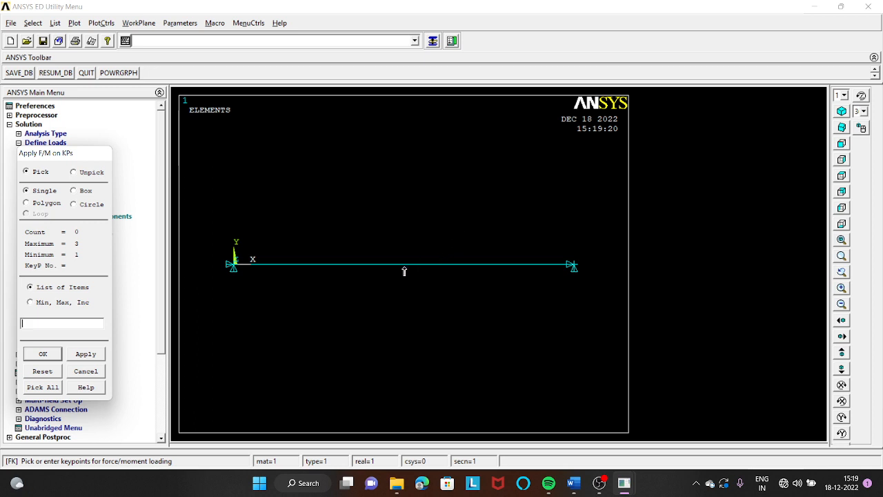
click(377, 281)
drag(84, 154, 119, 92)
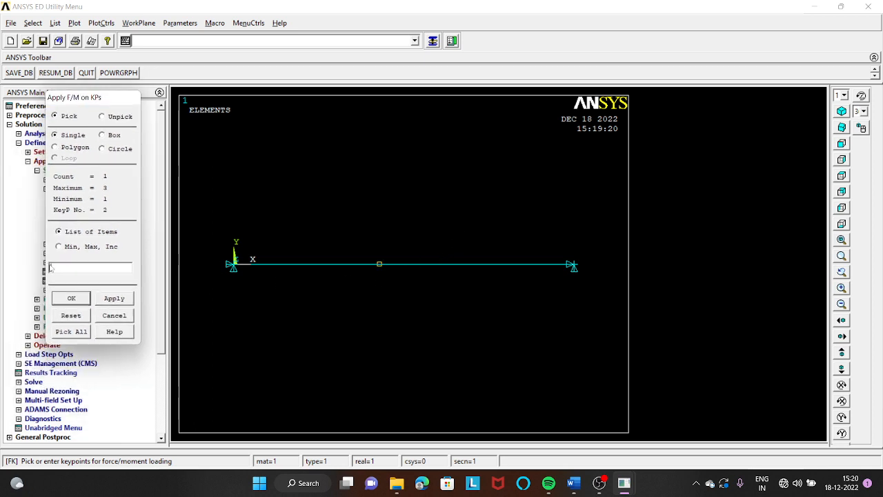
click(83, 296)
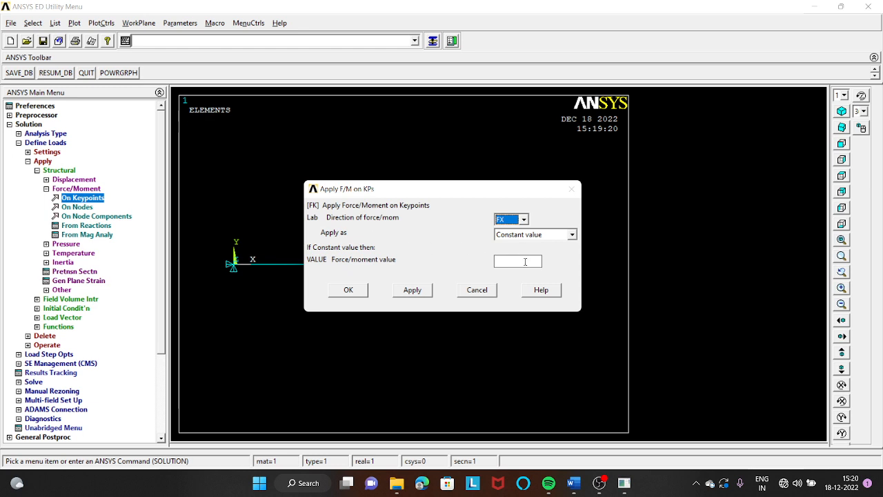
click(525, 262)
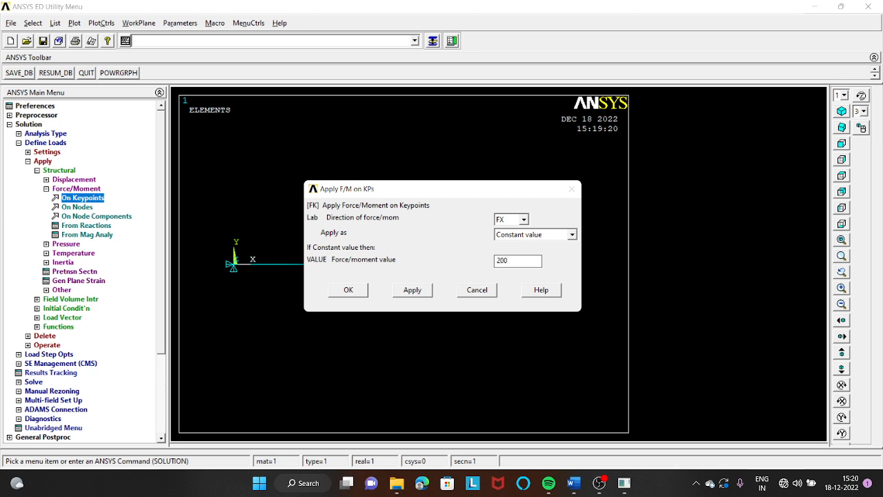
text(3)
click(348, 290)
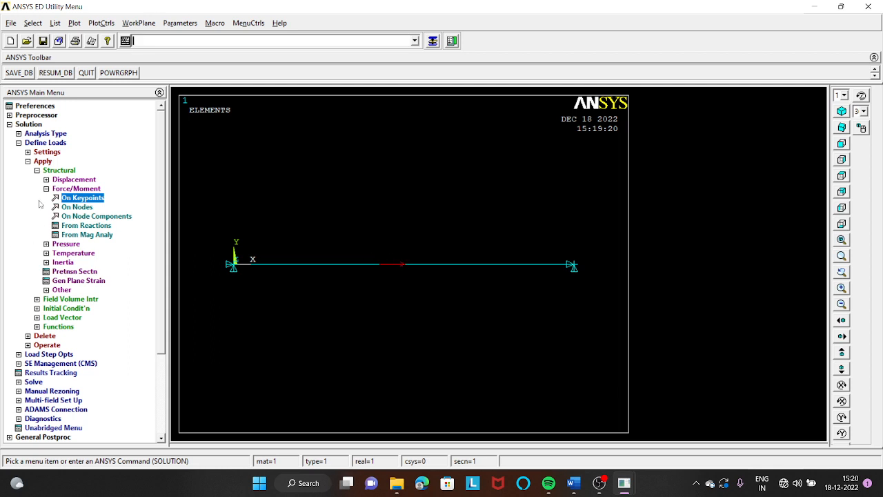
- Solve the current load step and close the solution note and status window
click(29, 162)
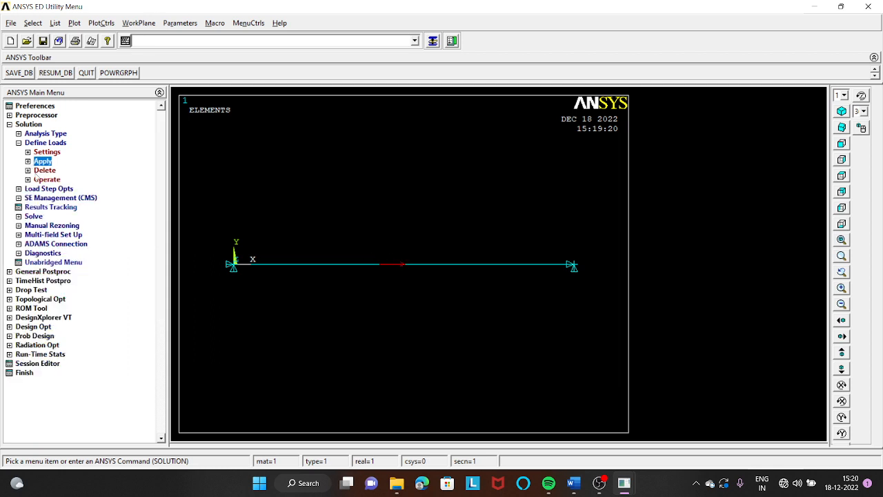
click(34, 217)
click(50, 188)
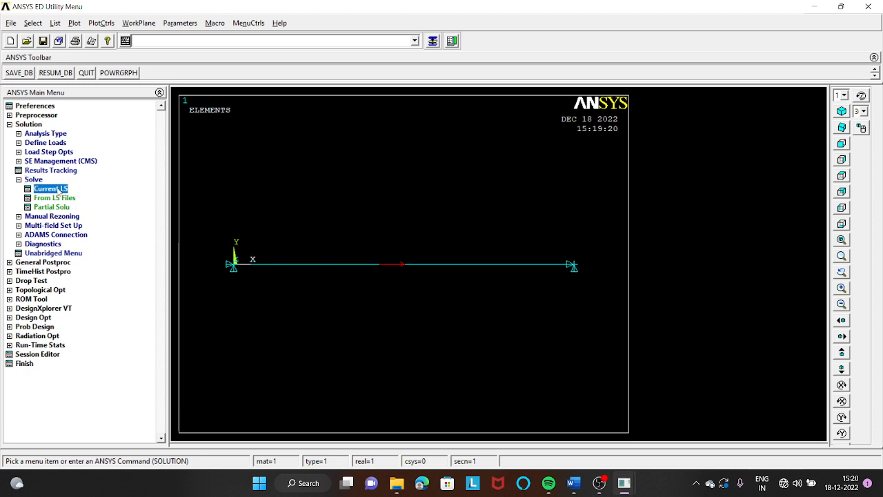
click(439, 287)
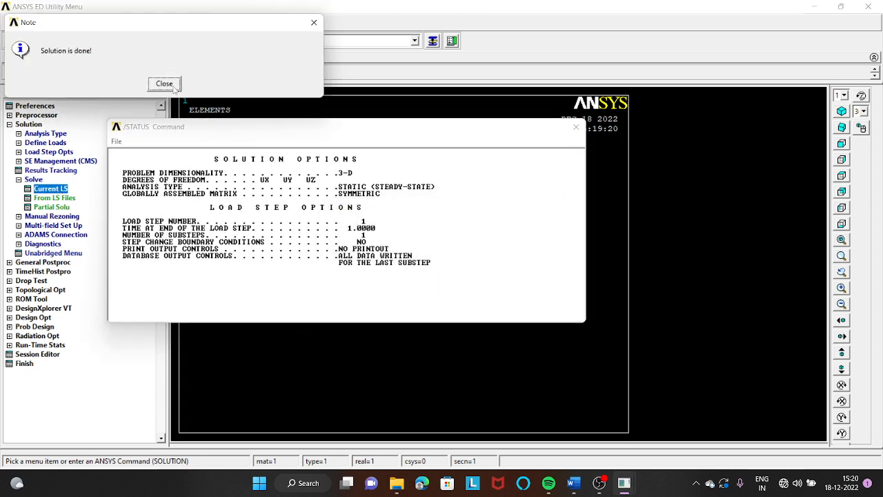
click(164, 83)
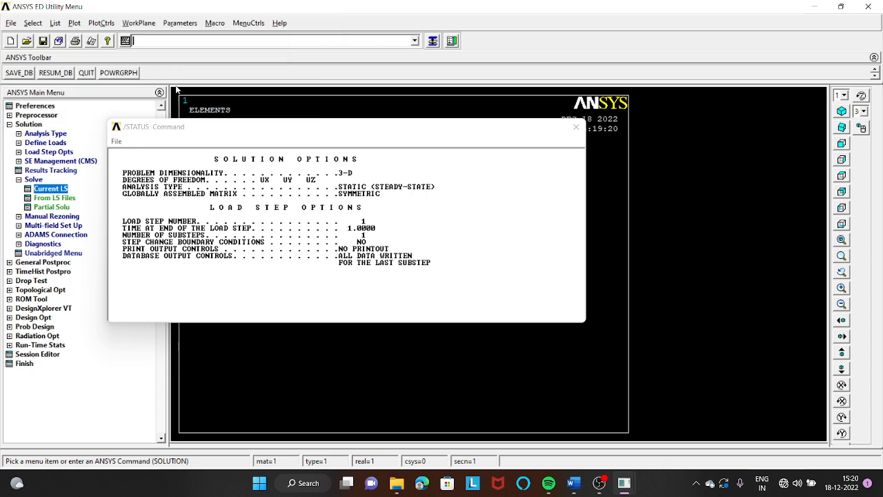
click(575, 128)
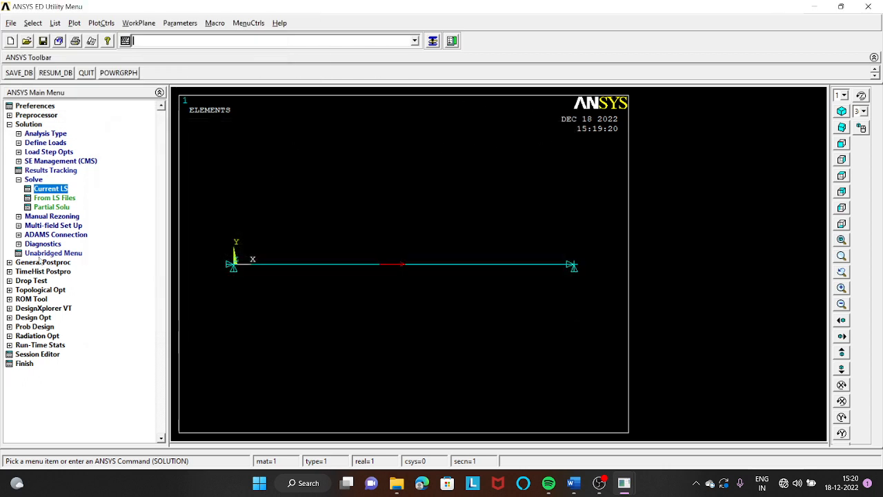
click(29, 180)
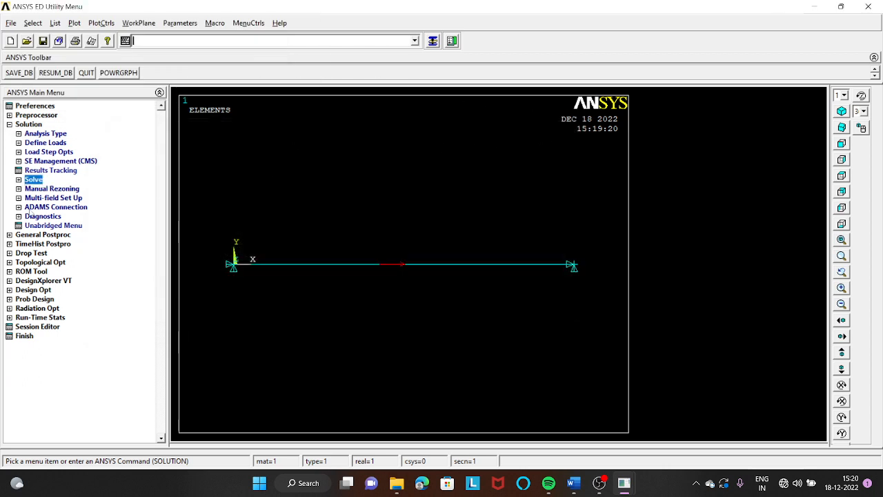
- Define an element table item for the results using By sequence num with LS,1
click(28, 235)
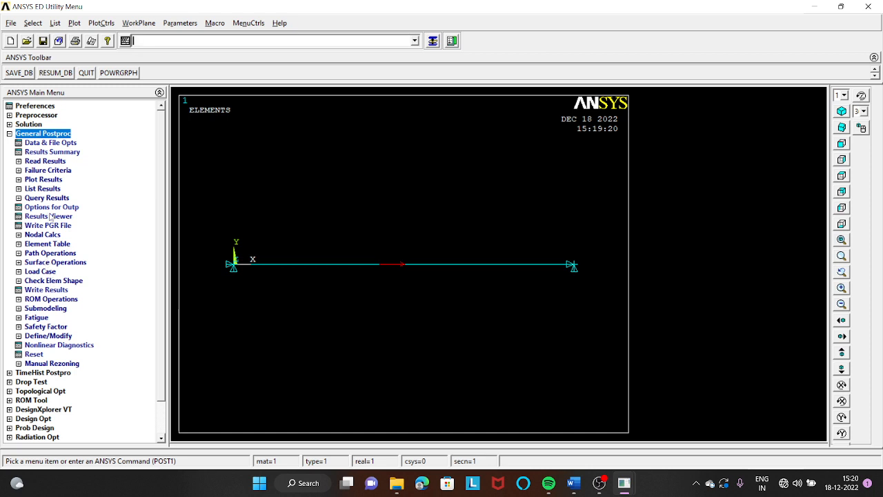
click(61, 245)
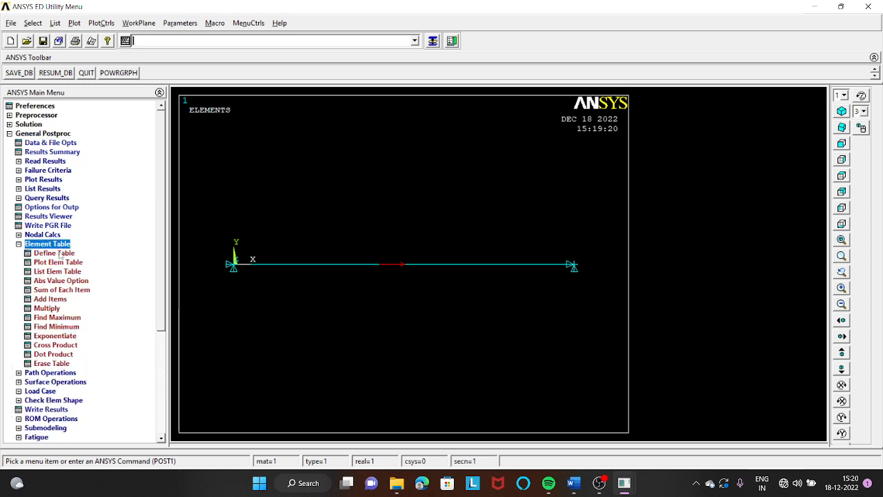
click(61, 253)
click(95, 265)
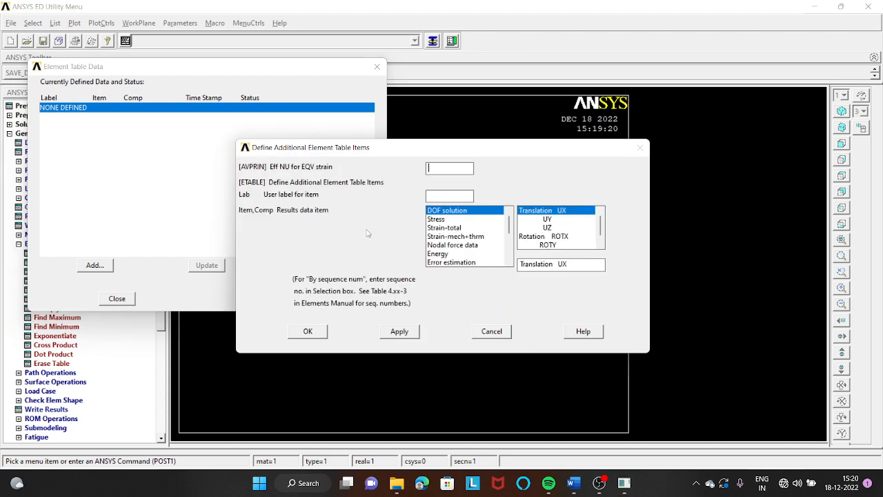
scroll(484, 265, down, 3)
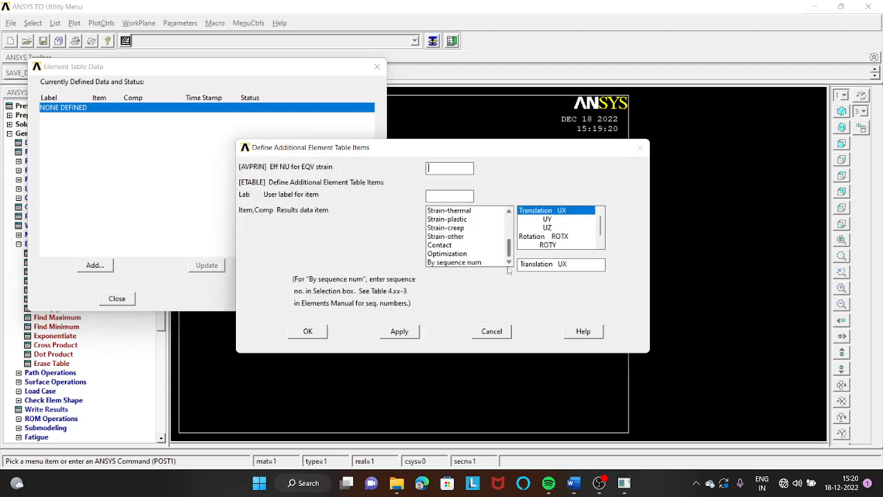
click(454, 262)
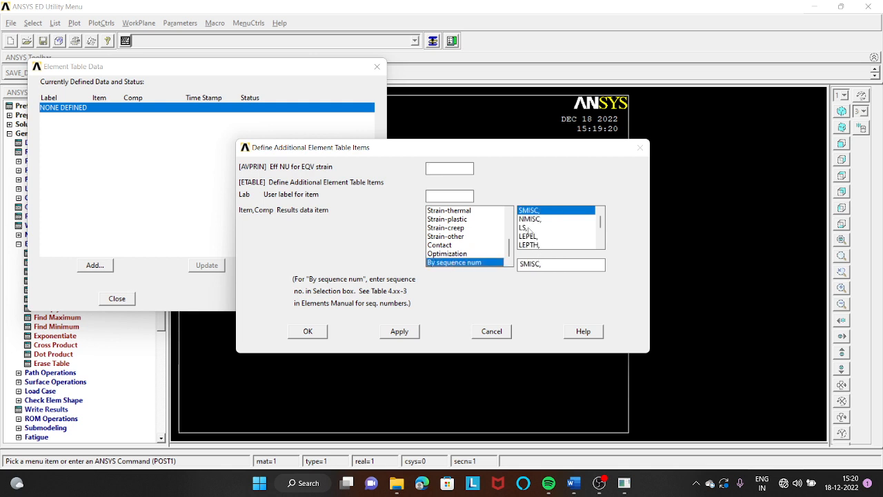
click(527, 228)
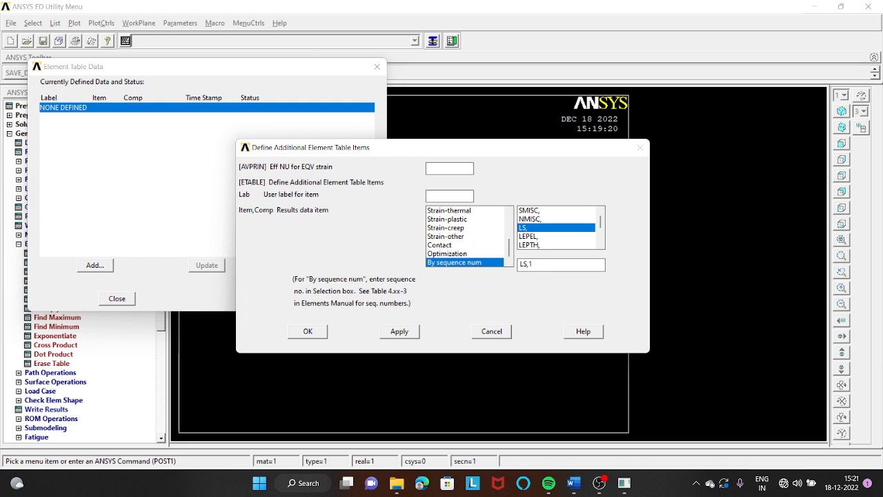
click(314, 331)
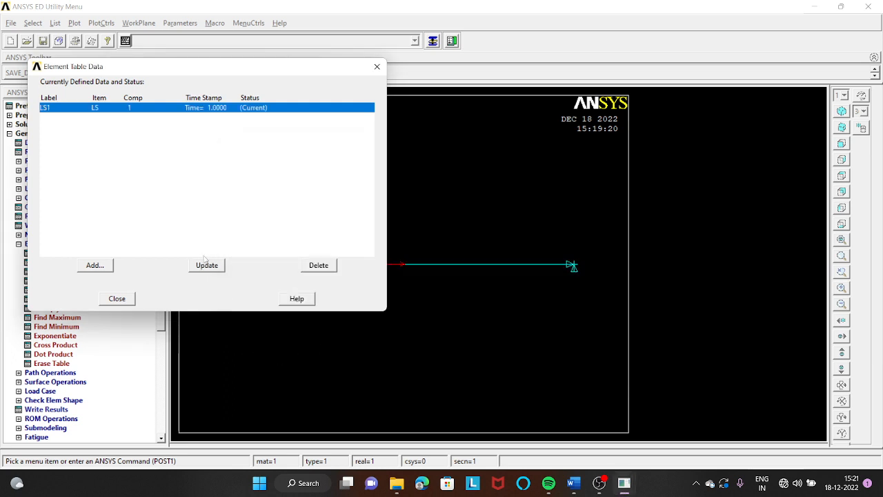
click(118, 301)
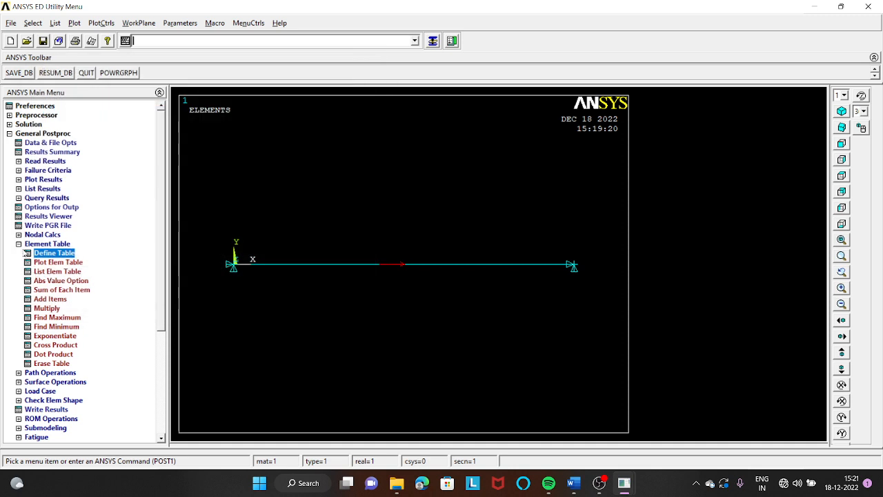
click(21, 244)
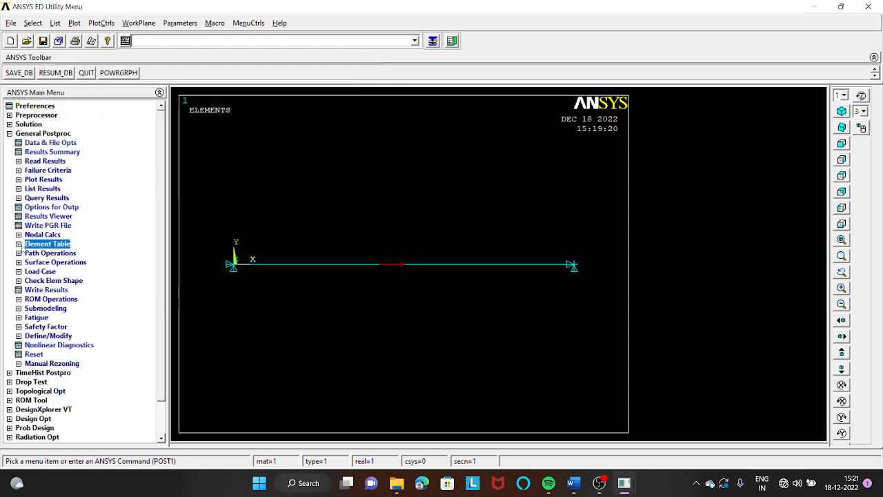
- Plot the bar's deformed shape together with the undeformed shape
click(42, 180)
click(60, 189)
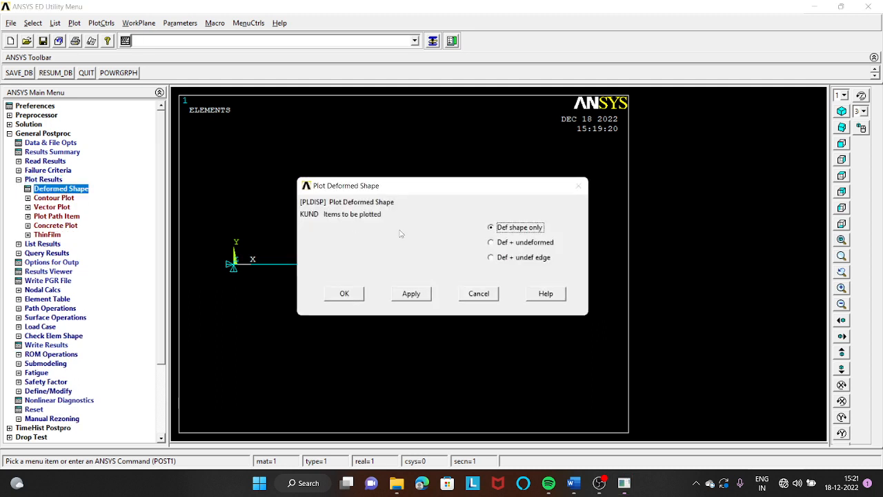
click(503, 242)
click(356, 298)
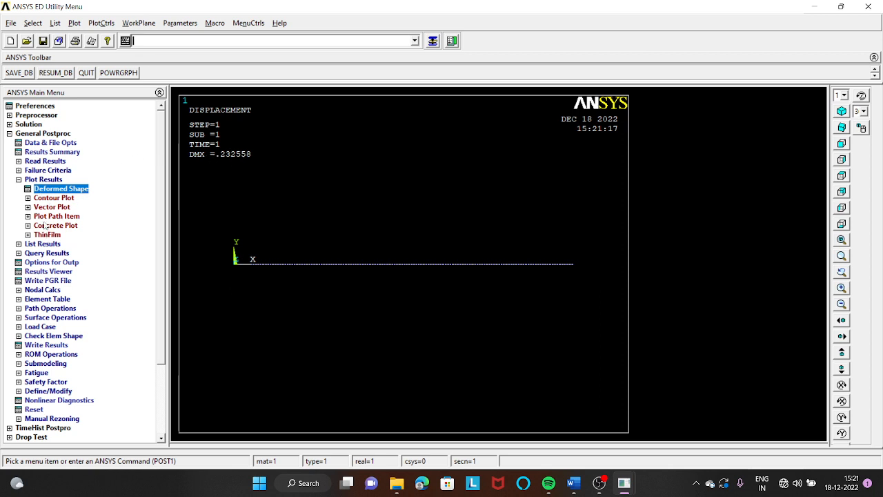
- Plot the element table item LS1 as a contour plot without averaging at common nodes
click(54, 198)
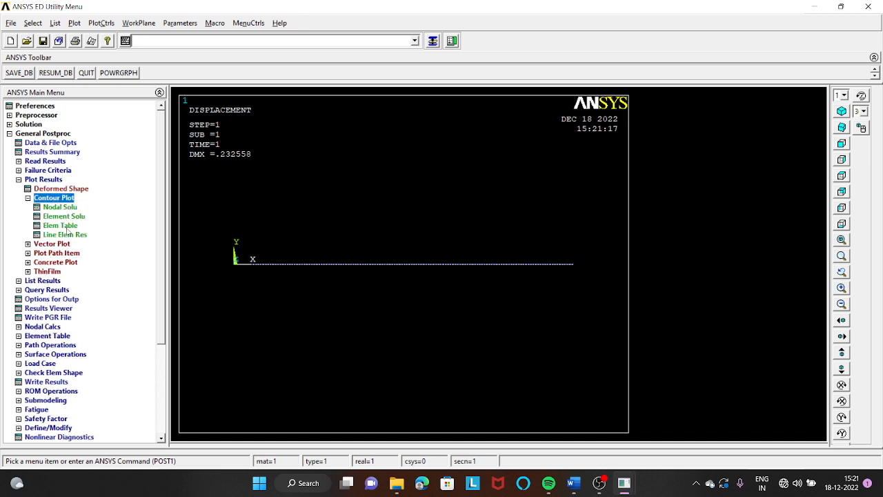
click(60, 224)
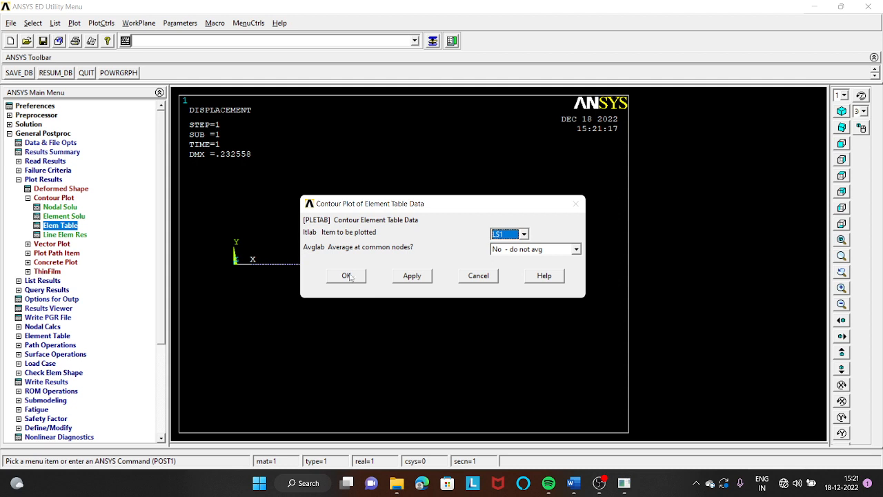
click(348, 277)
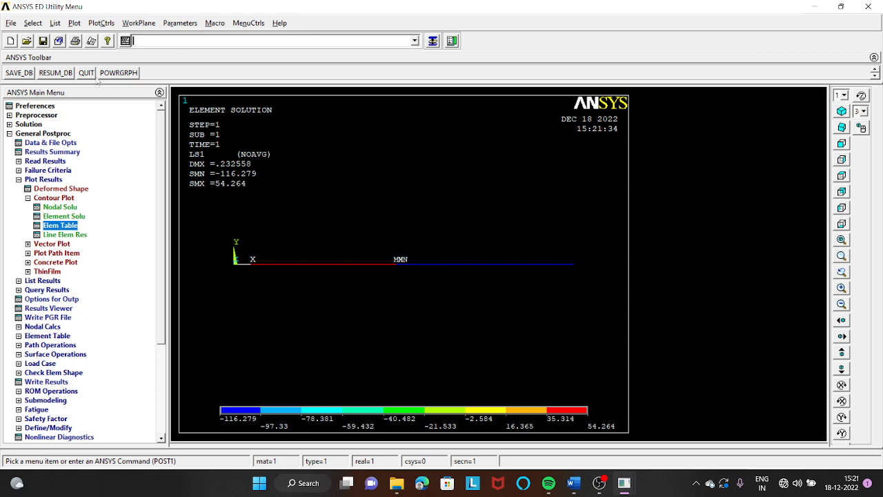
- Plot the LS1 line-element results on the undeformed shape, and contour the nodal displacement vector sum with deformed shape only
click(71, 236)
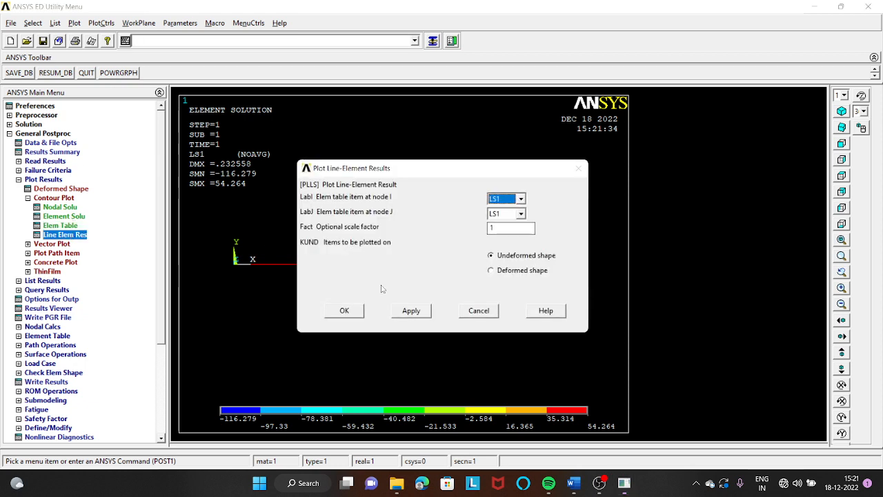
click(344, 311)
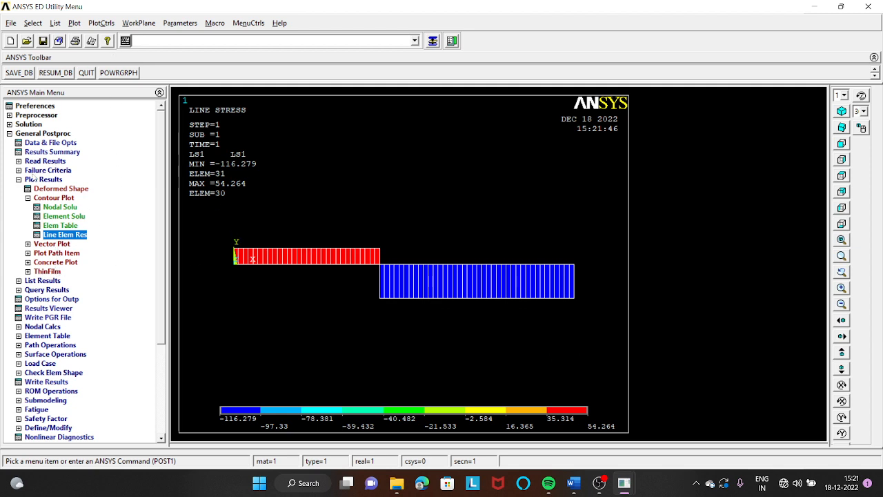
click(58, 208)
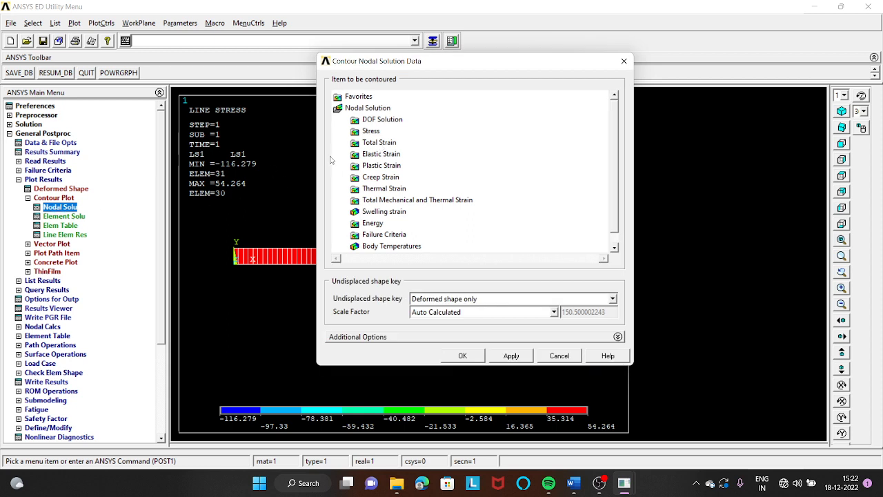
click(385, 120)
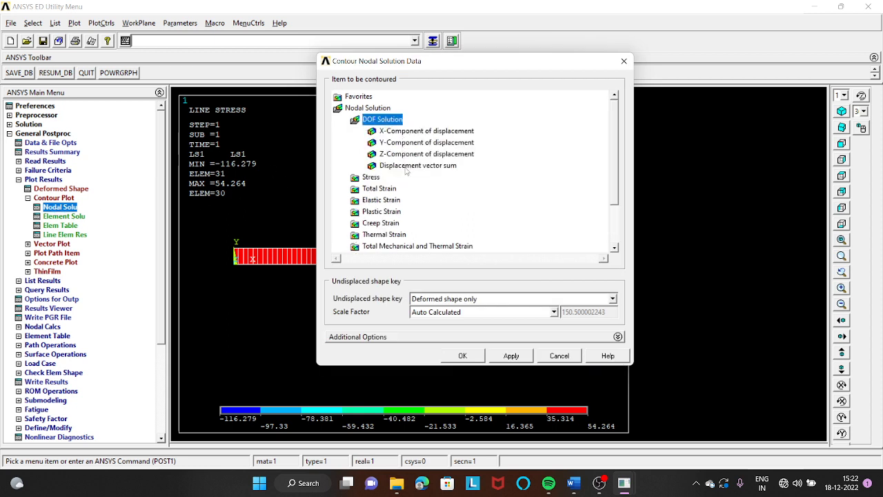
click(417, 168)
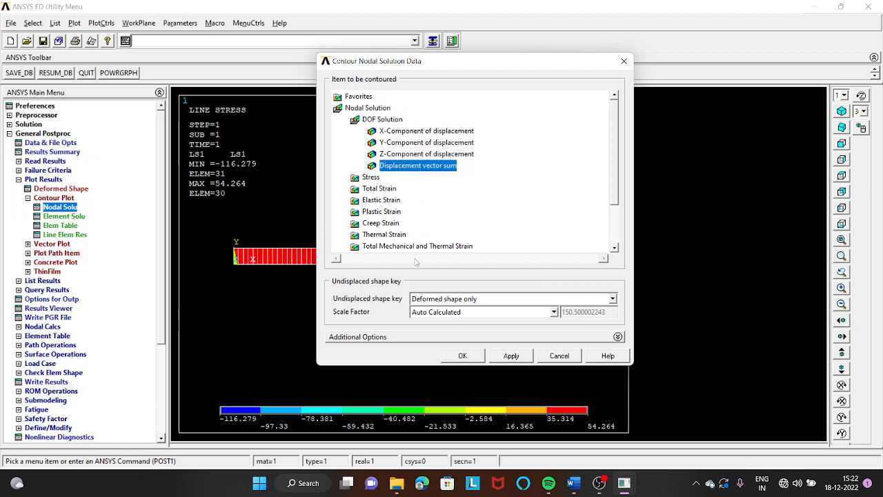
click(462, 355)
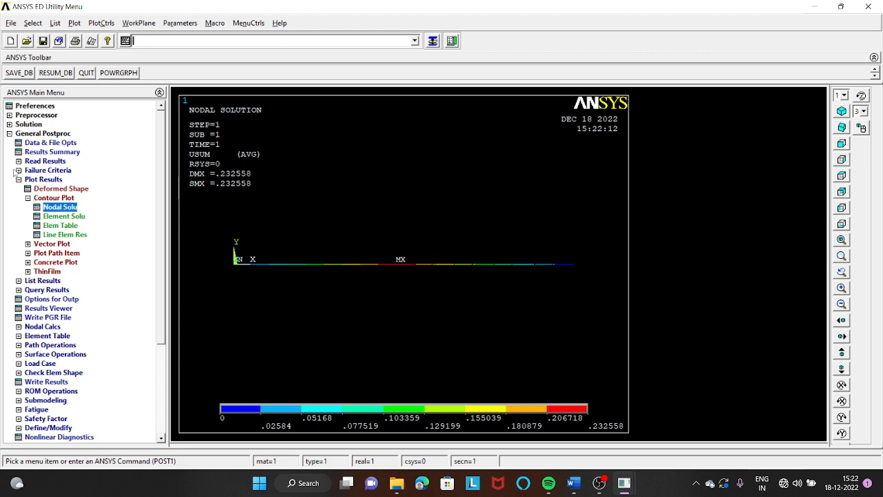
- List the reaction solution for all items and move the listing clear of the bar plot
click(20, 281)
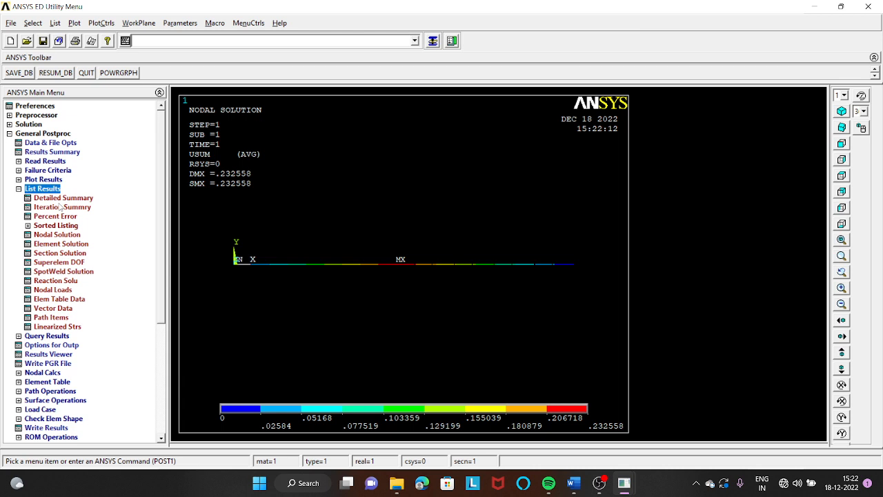
click(55, 281)
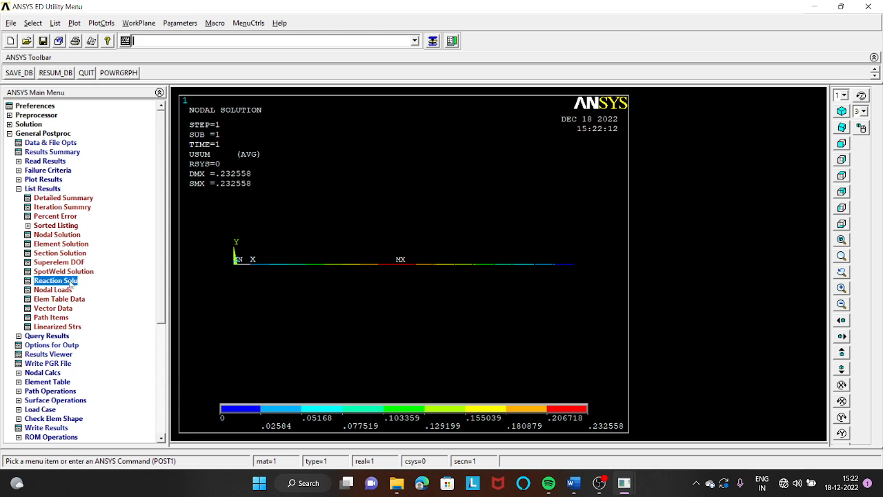
click(349, 315)
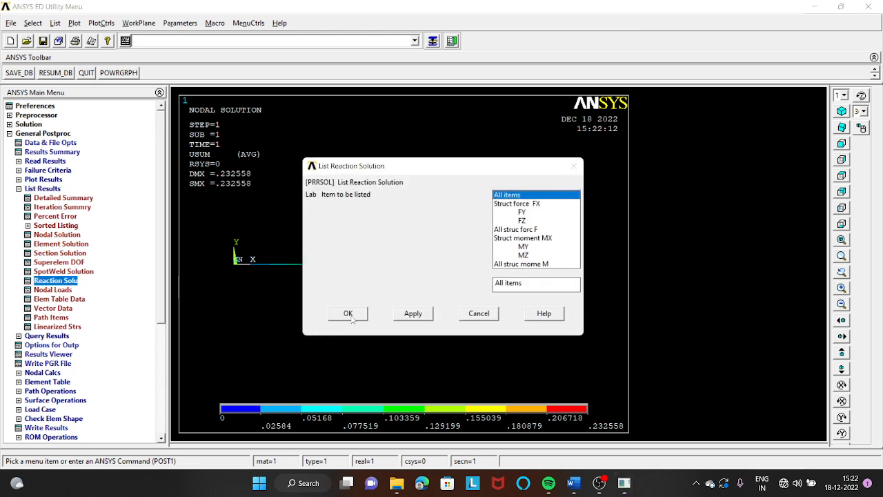
click(348, 314)
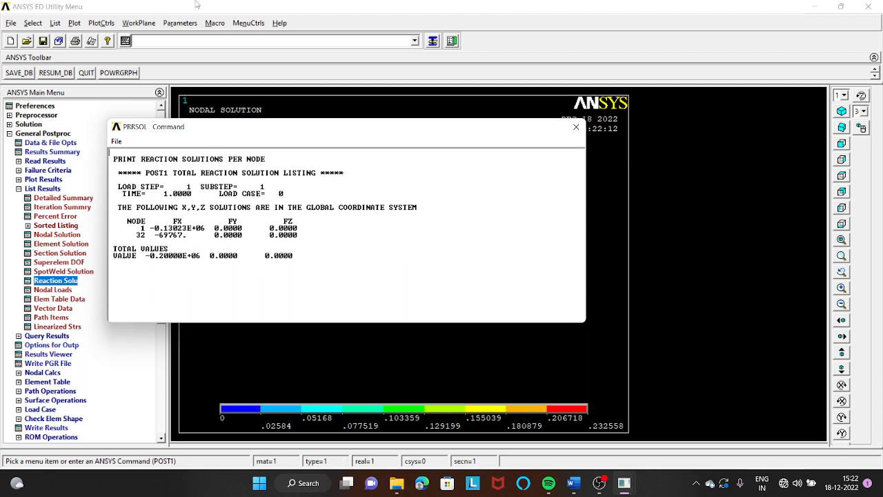
drag(296, 133, 322, 31)
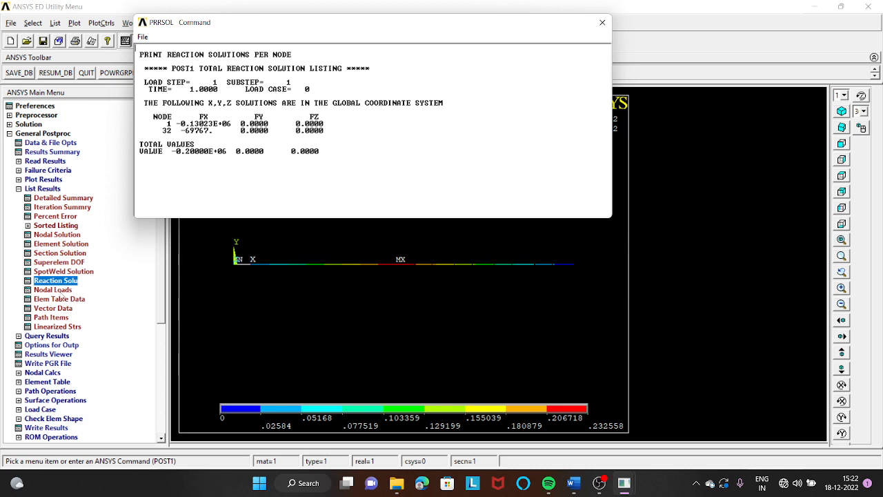
- List the nodal displacement vector sum, check the maximum absolute UX value, and move the listing below the reaction listing
click(66, 235)
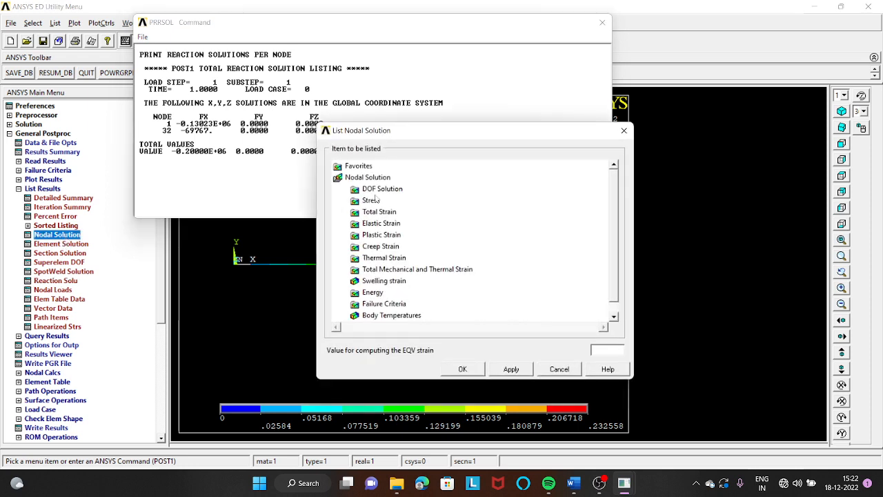
click(381, 189)
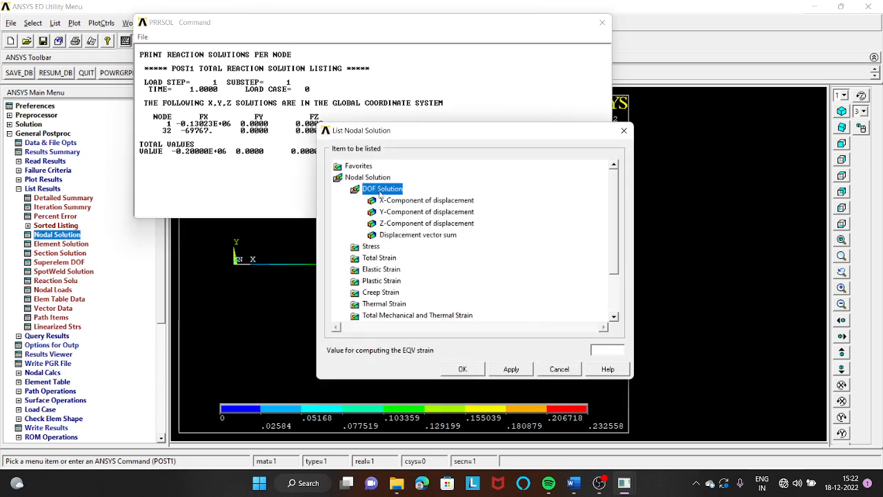
click(409, 236)
click(461, 369)
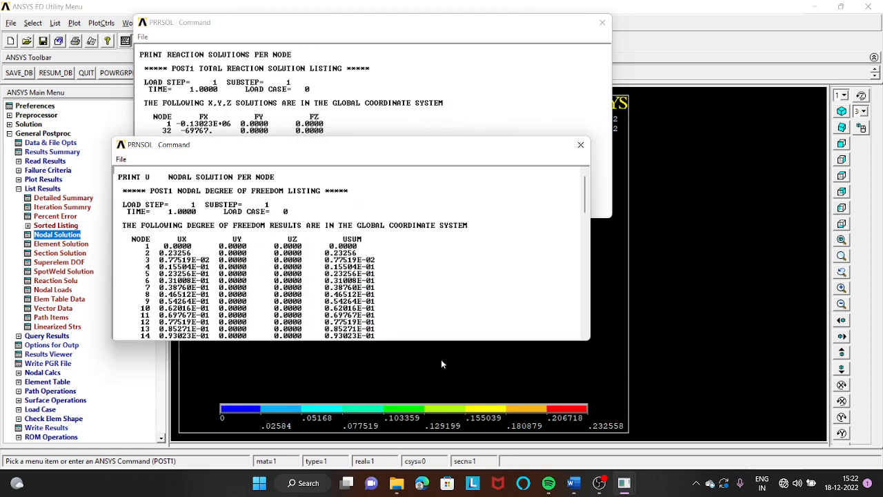
scroll(221, 279, down, 12)
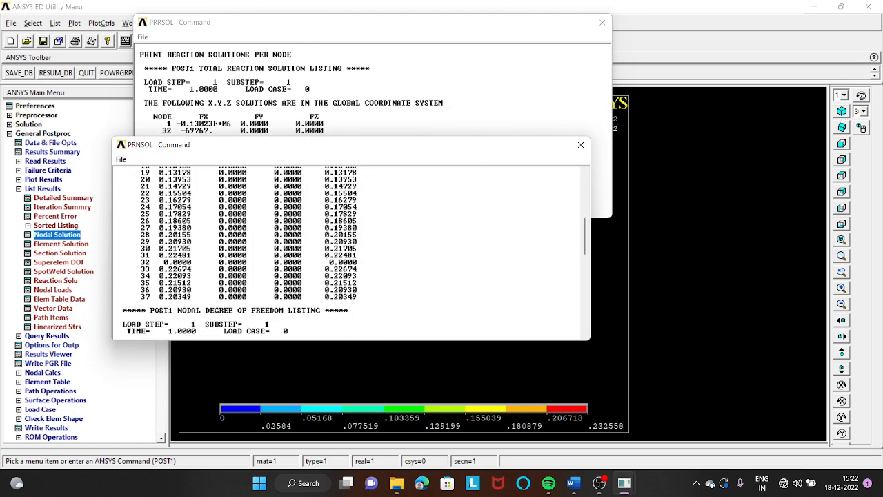
scroll(221, 279, down, 15)
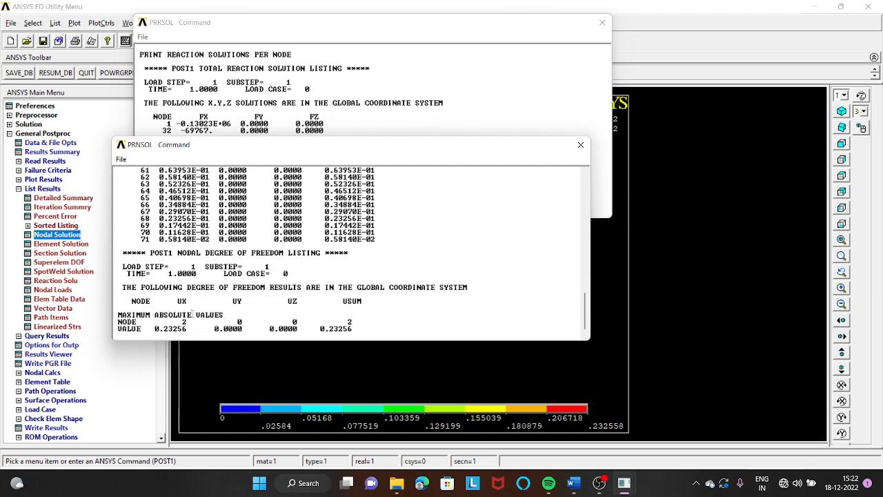
double_click(171, 329)
drag(373, 153, 410, 219)
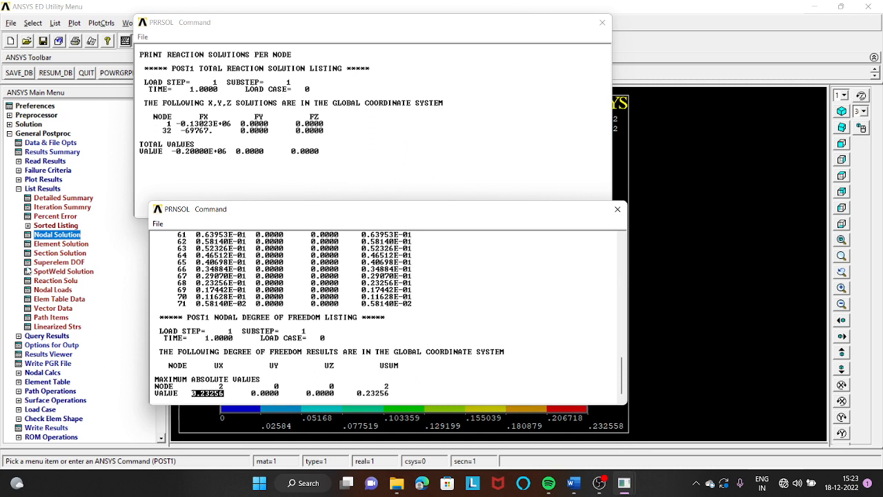
- List the element table data for LS1, move the listing aside, and review the stresses through to the minimum and maximum values
click(65, 300)
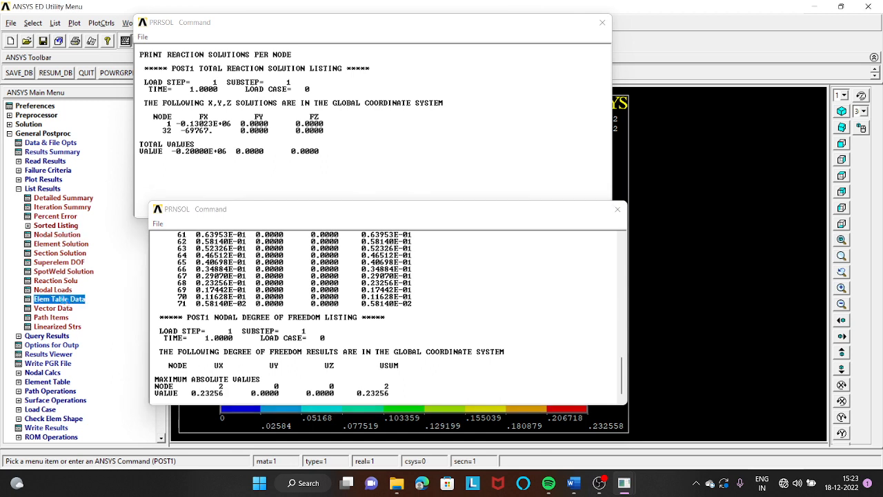
click(522, 220)
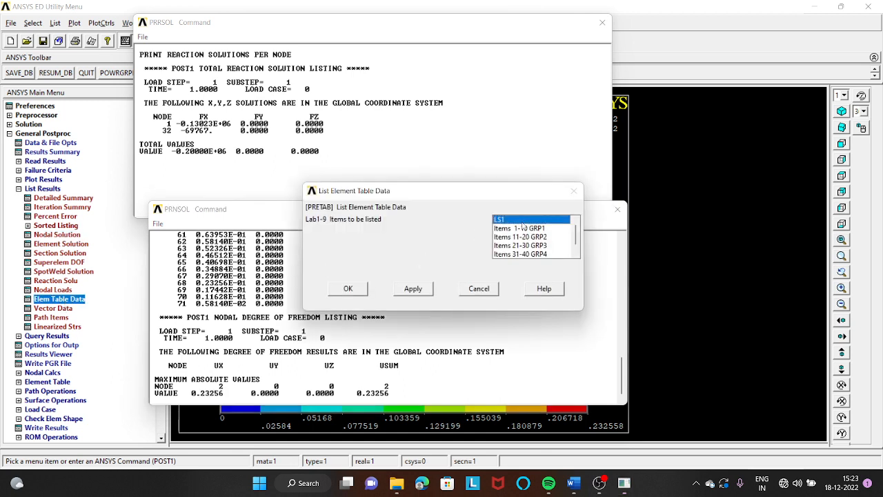
click(350, 288)
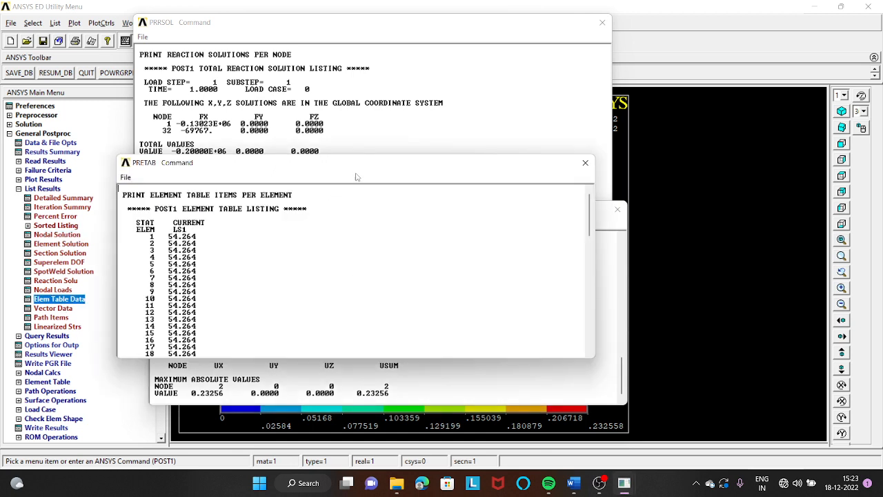
drag(440, 164, 665, 65)
scroll(397, 185, down, 7)
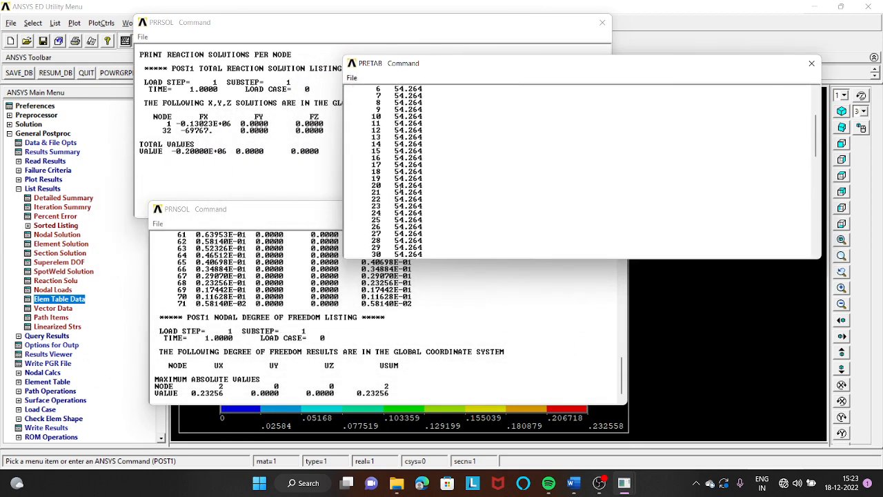
scroll(418, 219, down, 7)
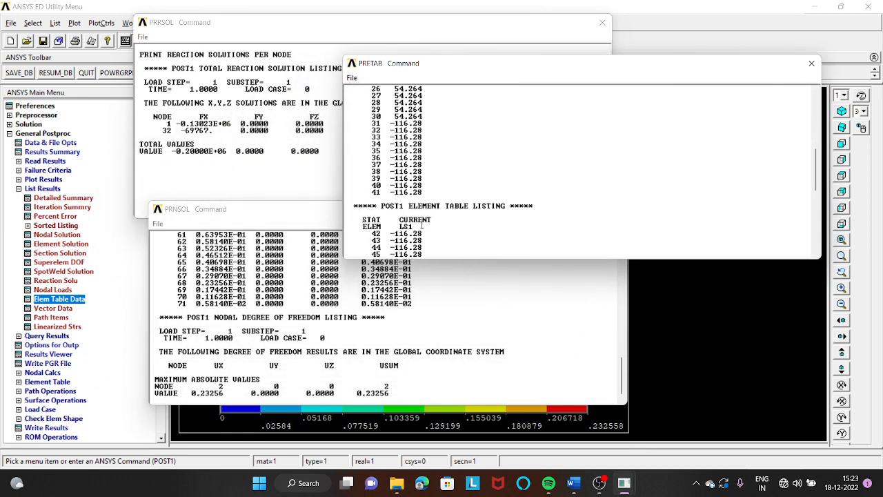
scroll(421, 225, up, 7)
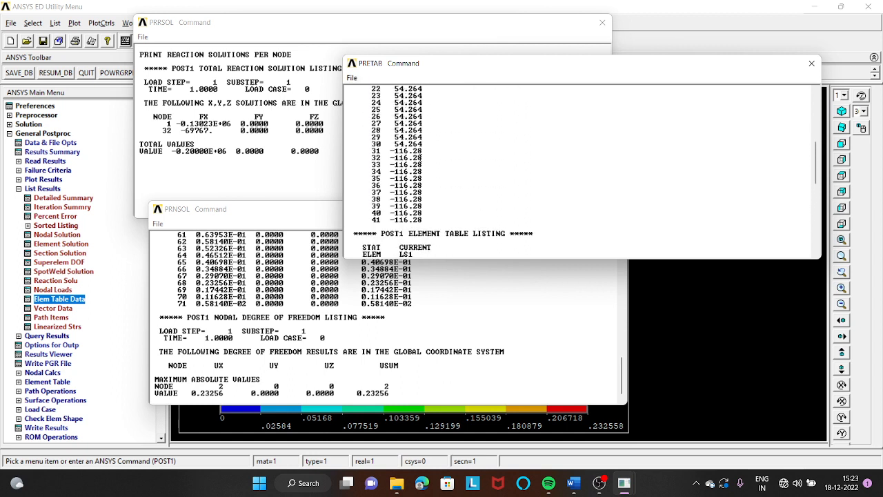
scroll(415, 146, down, 6)
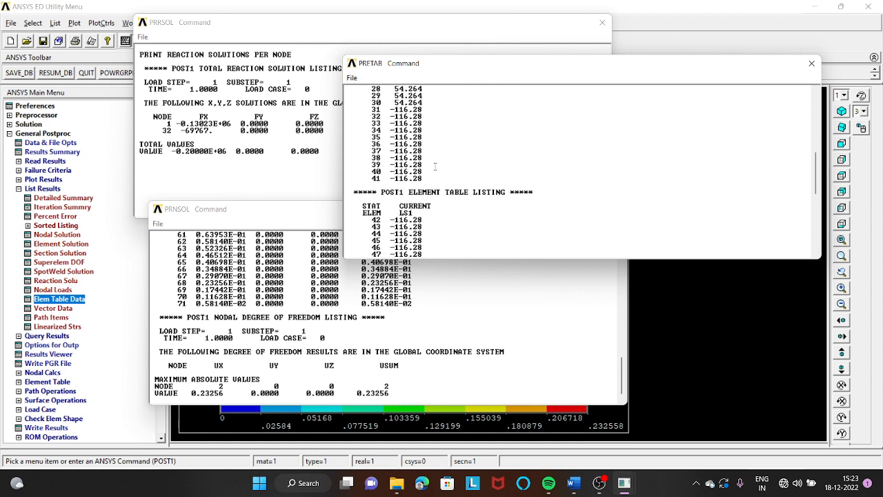
scroll(438, 173, down, 6)
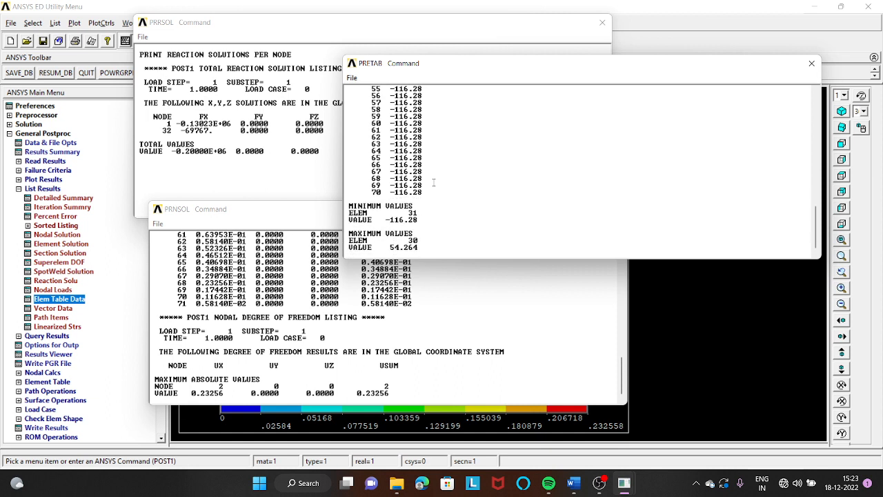